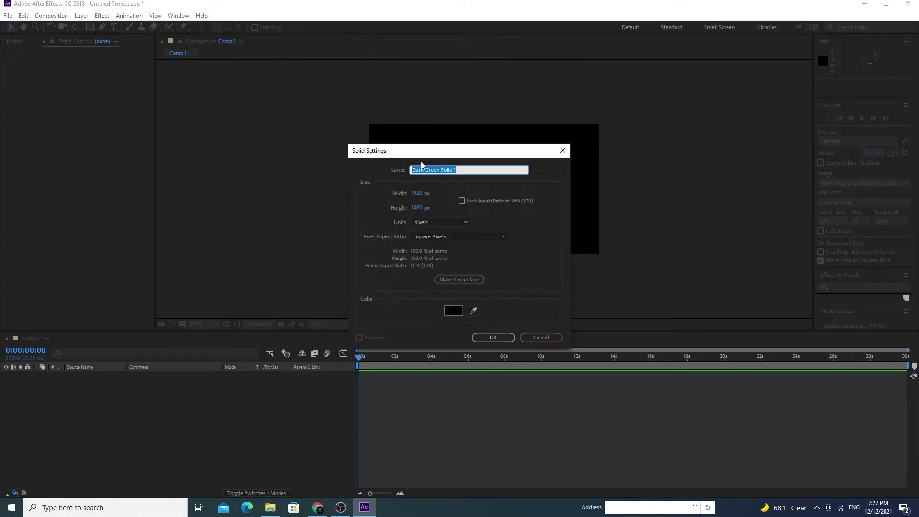
# Create a solid named Particular and apply the RG Trapcode Particular effect to it.
pyautogui.write('Particular')
pyautogui.press('Return')
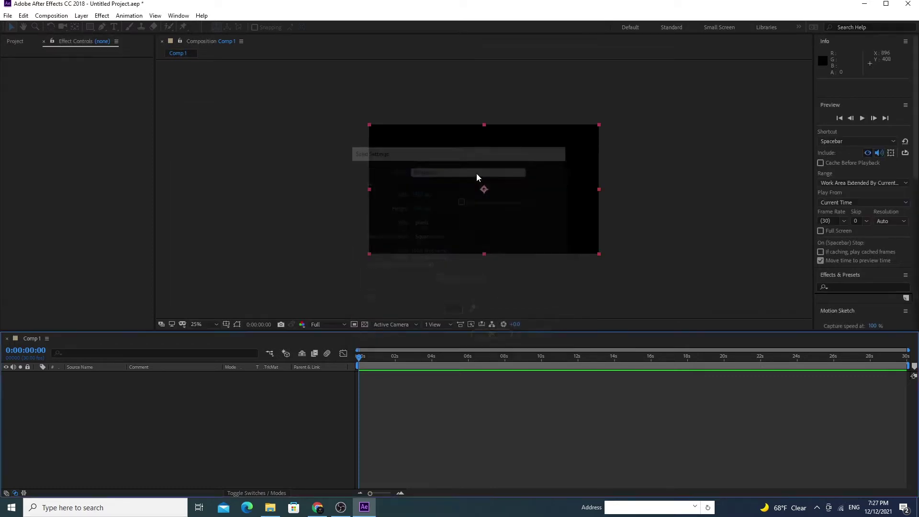
pyautogui.click(102, 15)
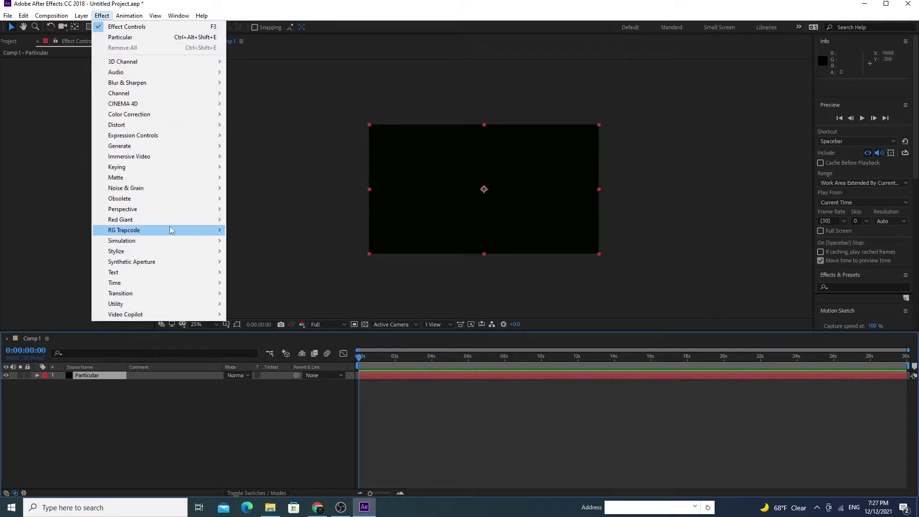
pyautogui.moveTo(168, 230)
pyautogui.click(266, 293)
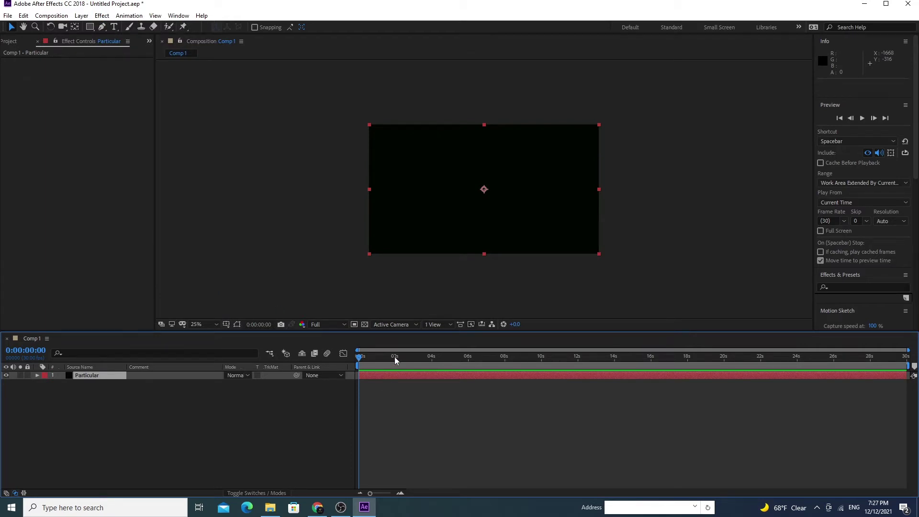
pyautogui.moveTo(395, 358); pyautogui.dragTo(404, 358)
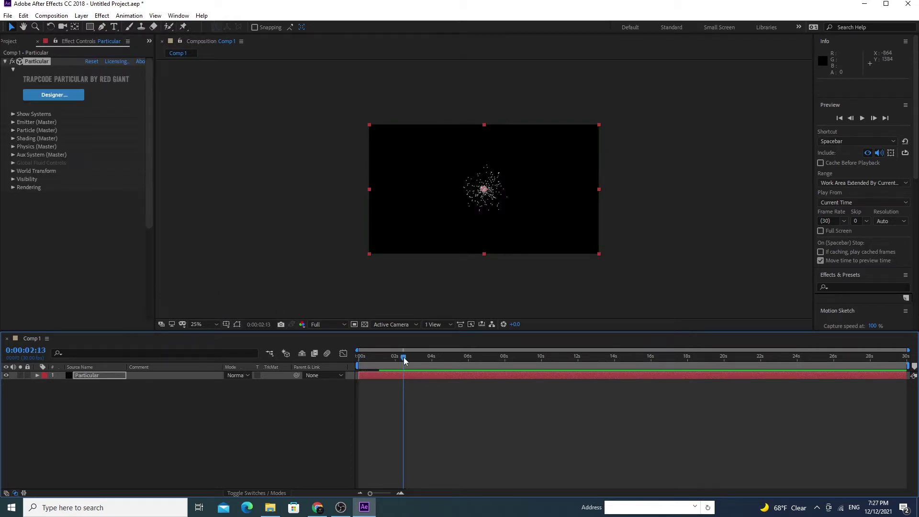
# Add a null object to the composition and hide the Particular layer.
pyautogui.click(81, 15)
pyautogui.moveTo(125, 26)
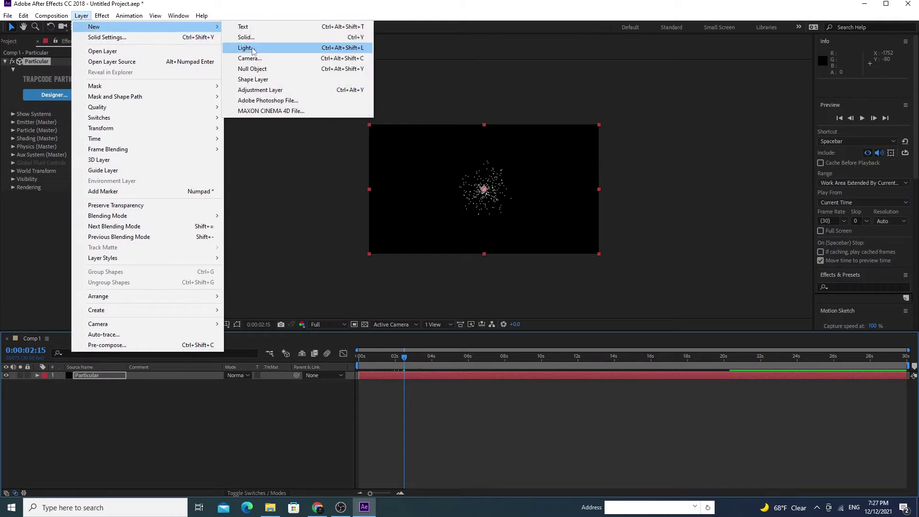
pyautogui.click(265, 69)
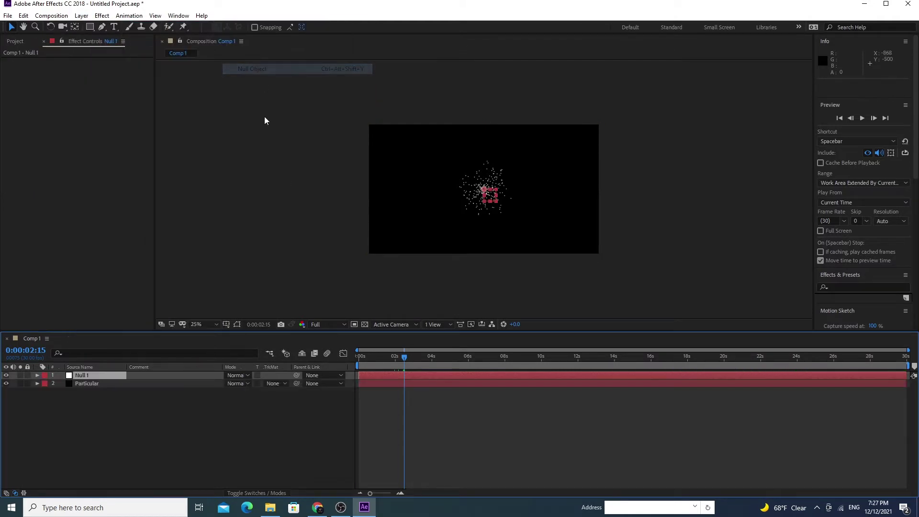
pyautogui.click(6, 384)
# Set a position keyframe for the null at 0:00:00:00, placing it outside the frame's lower left at about -291, 899.
pyautogui.moveTo(406, 357); pyautogui.dragTo(324, 362)
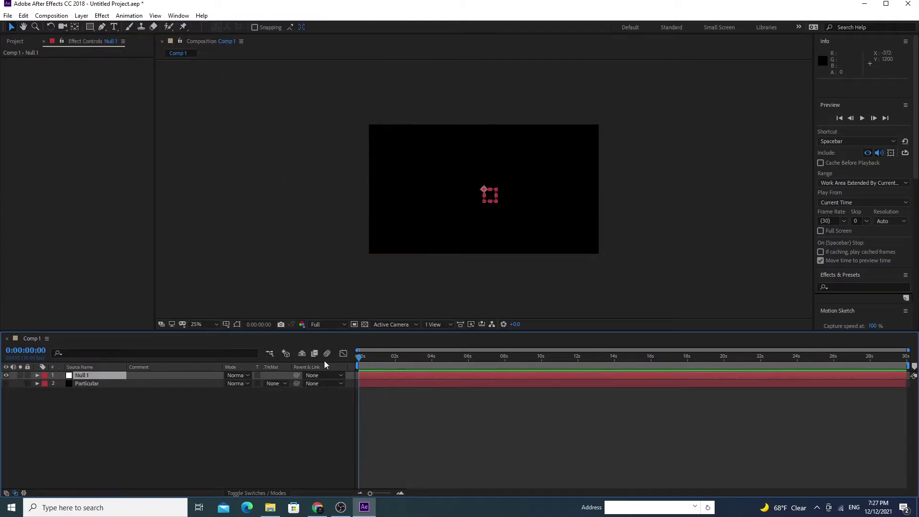
pyautogui.press('p')
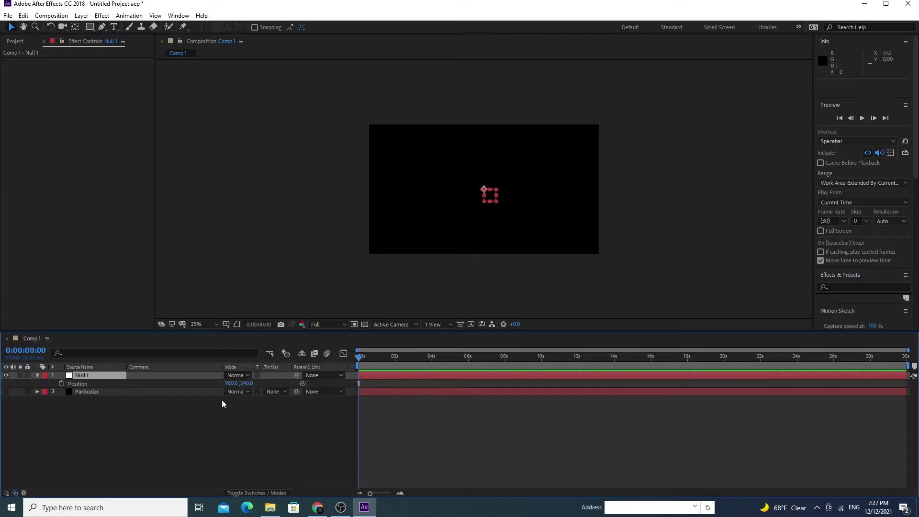
pyautogui.moveTo(232, 384); pyautogui.dragTo(1, 385)
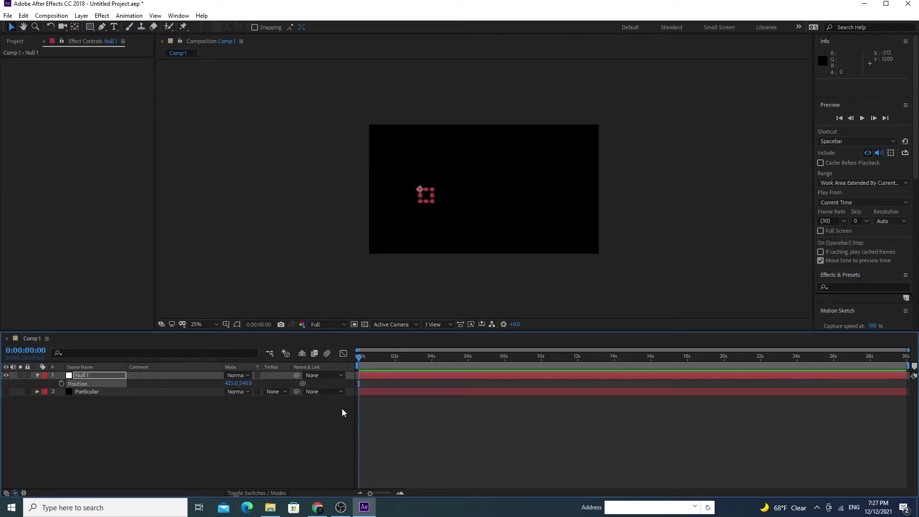
pyautogui.moveTo(234, 383); pyautogui.dragTo(148, 405)
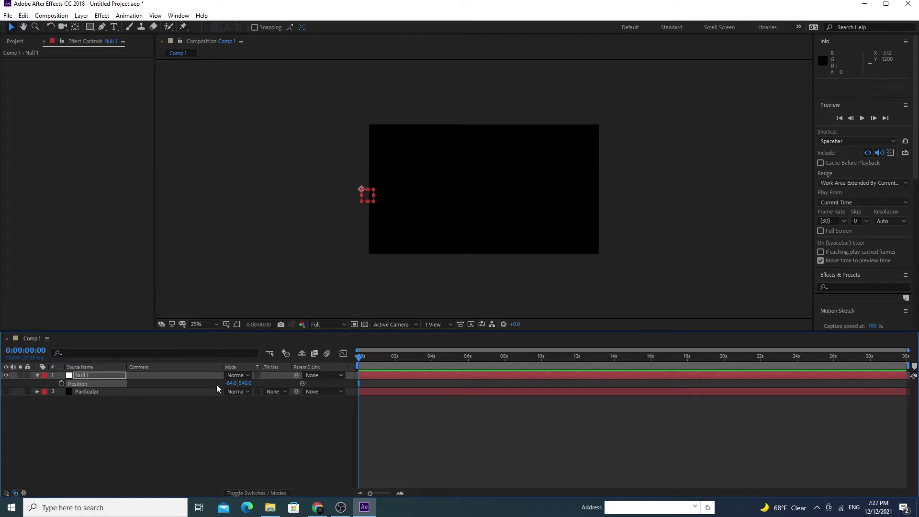
pyautogui.moveTo(233, 384); pyautogui.dragTo(143, 386)
pyautogui.moveTo(250, 384); pyautogui.dragTo(330, 410)
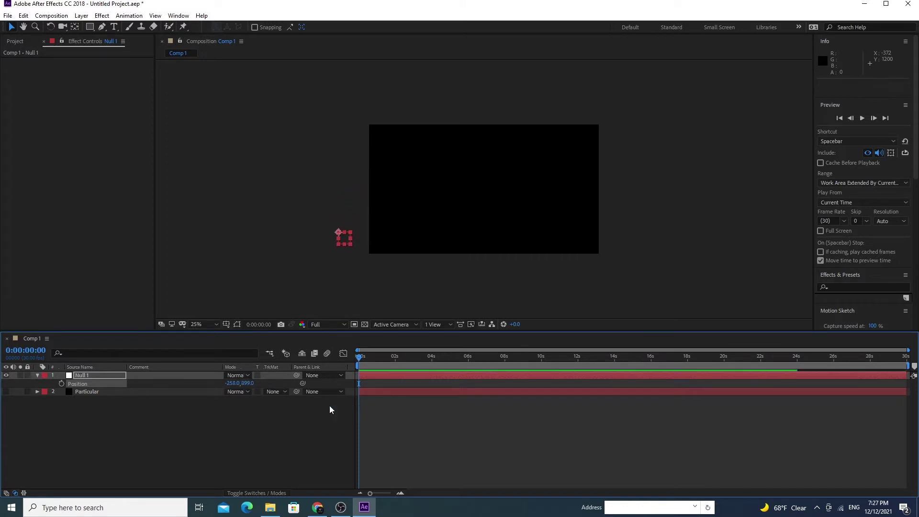
pyautogui.moveTo(234, 385); pyautogui.dragTo(218, 386)
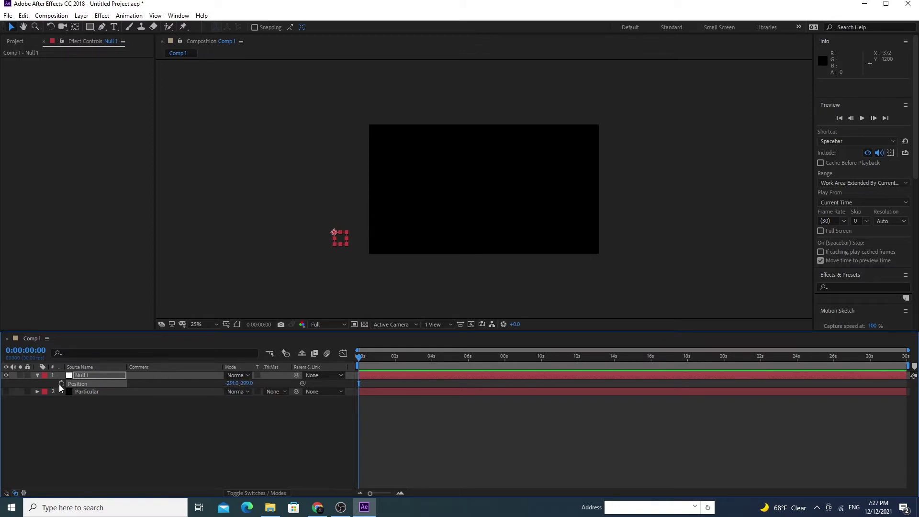
pyautogui.click(61, 383)
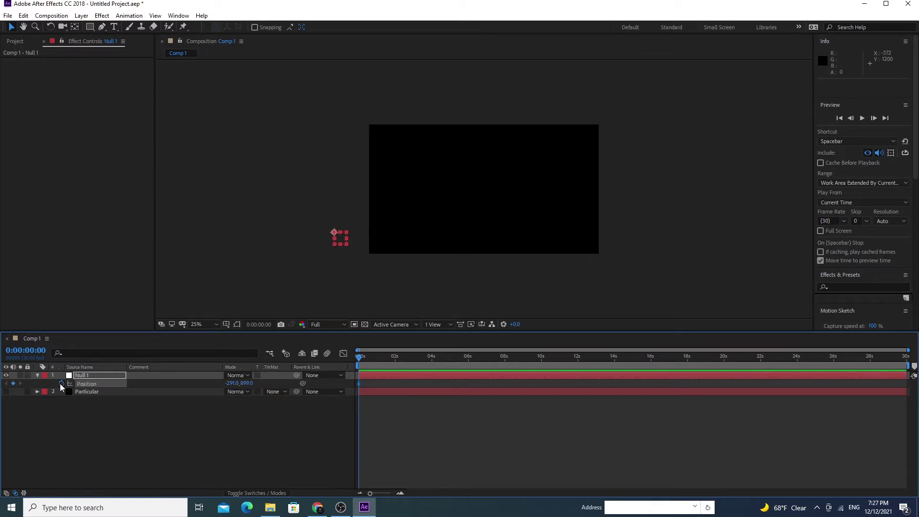
# Keyframe the null's position at about 2322, 899 at 0:00:01:28 and bend its motion path into an upward arc.
pyautogui.click(396, 363)
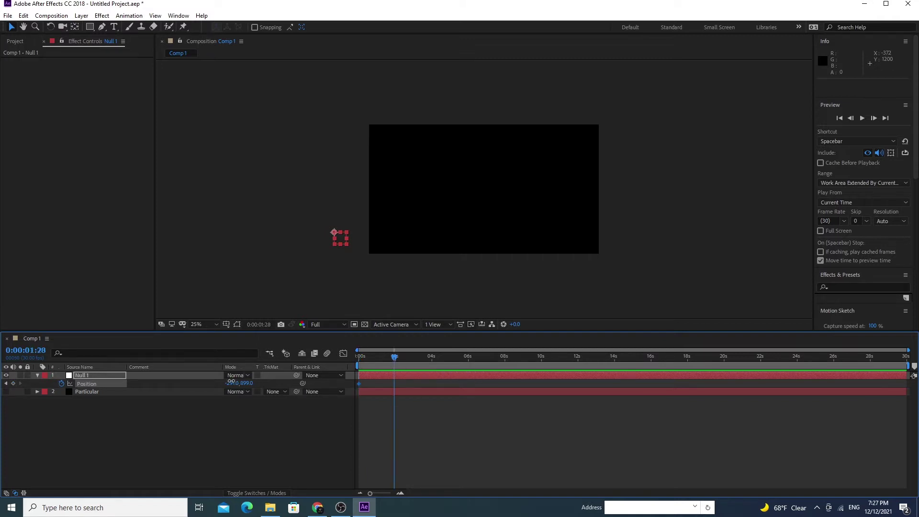
pyautogui.moveTo(231, 382); pyautogui.dragTo(702, 418)
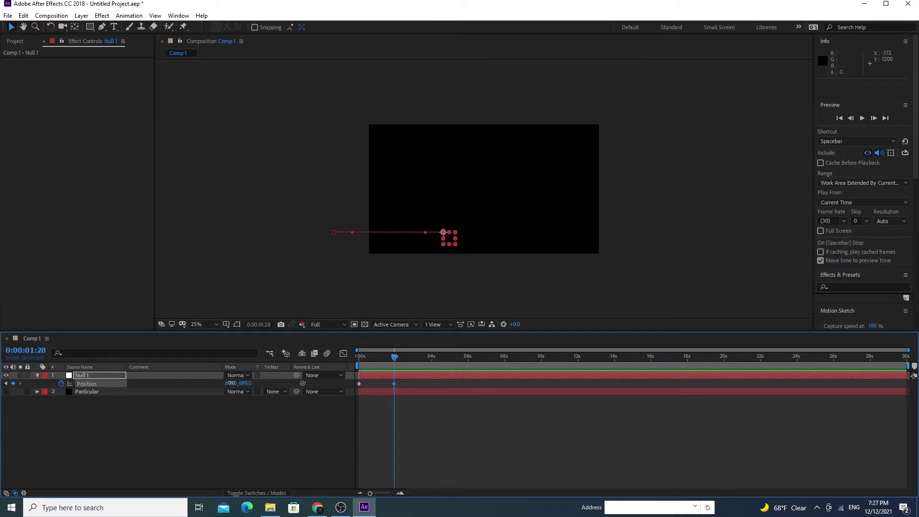
pyautogui.moveTo(231, 384); pyautogui.dragTo(789, 441)
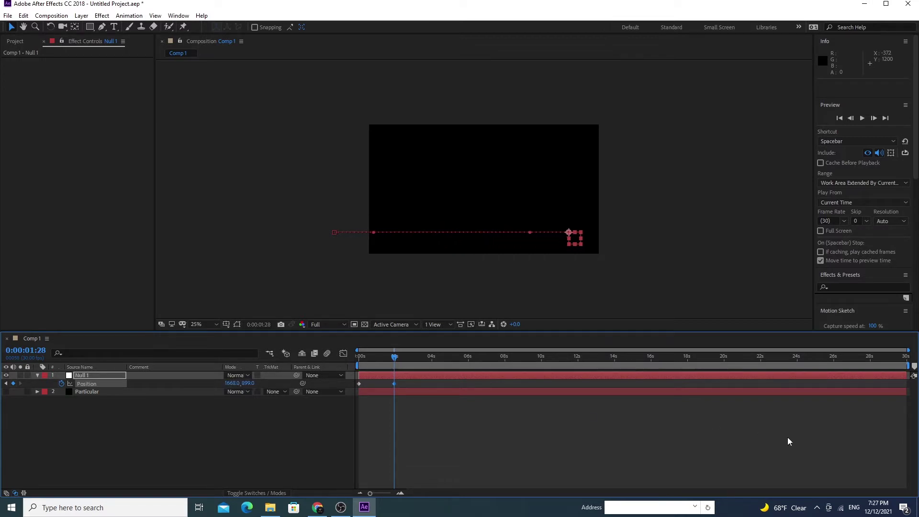
pyautogui.moveTo(232, 383); pyautogui.dragTo(583, 422)
pyautogui.moveTo(387, 232); pyautogui.dragTo(394, 155)
pyautogui.moveTo(595, 233); pyautogui.dragTo(627, 153)
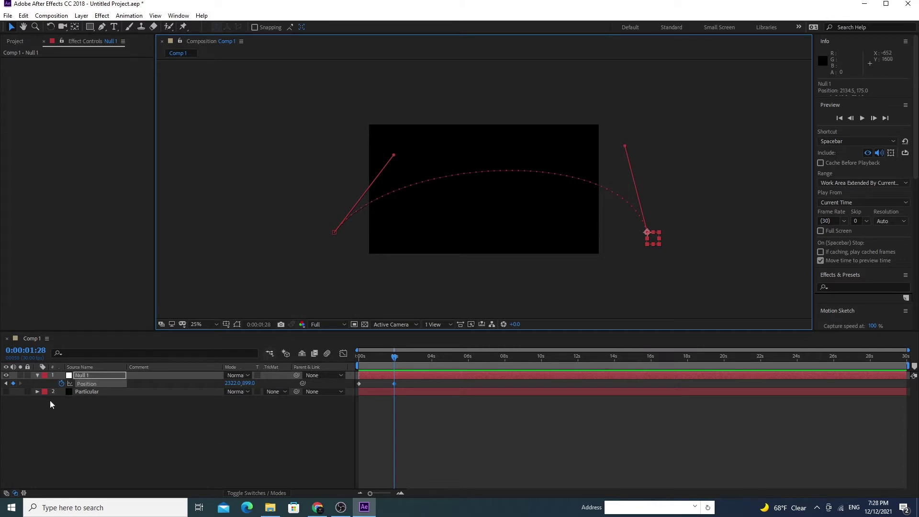
# Show the Particular layer again and link its emitter Position to the null's Position with an expression.
pyautogui.click(6, 391)
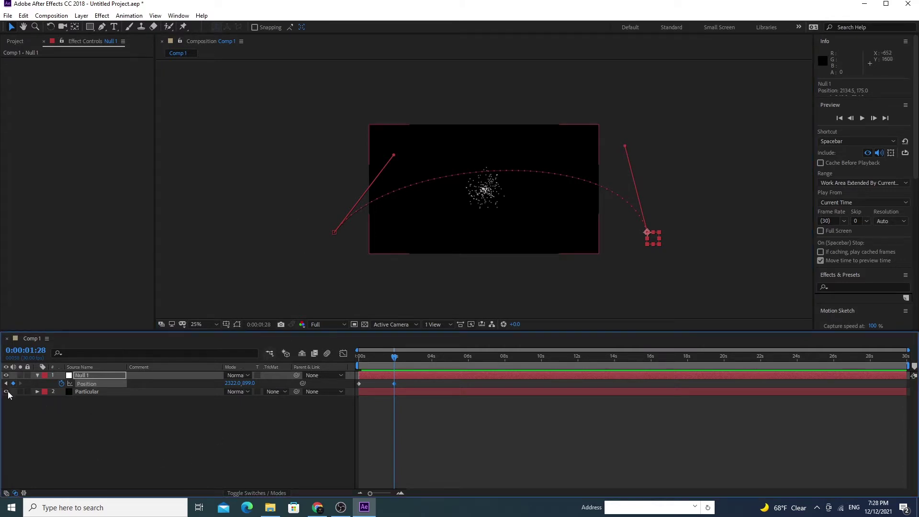
pyautogui.click(98, 392)
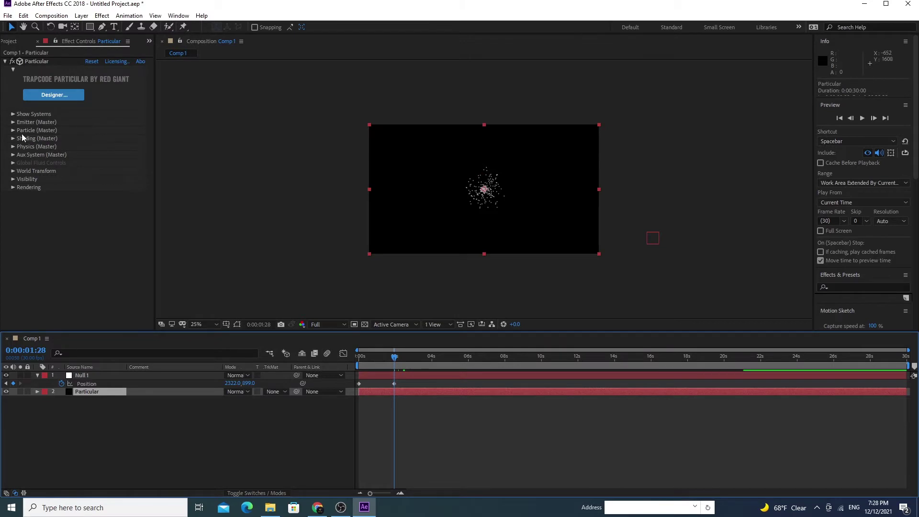
pyautogui.click(14, 122)
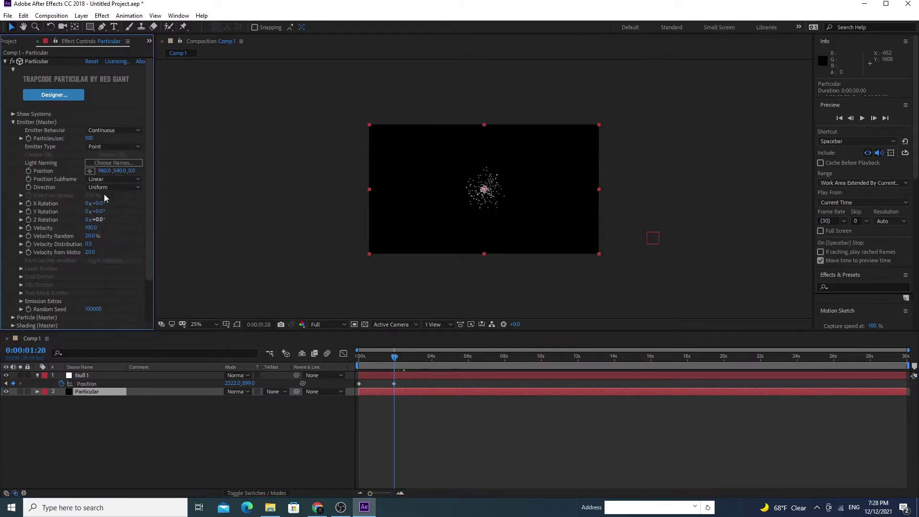
pyautogui.keyDown('alt'); pyautogui.click(27, 170); pyautogui.keyUp('alt')
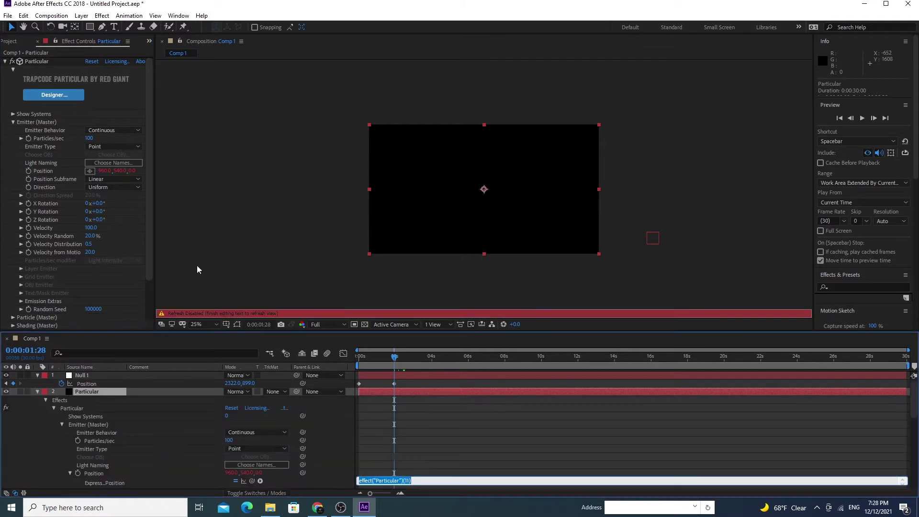
pyautogui.moveTo(254, 478); pyautogui.dragTo(84, 385)
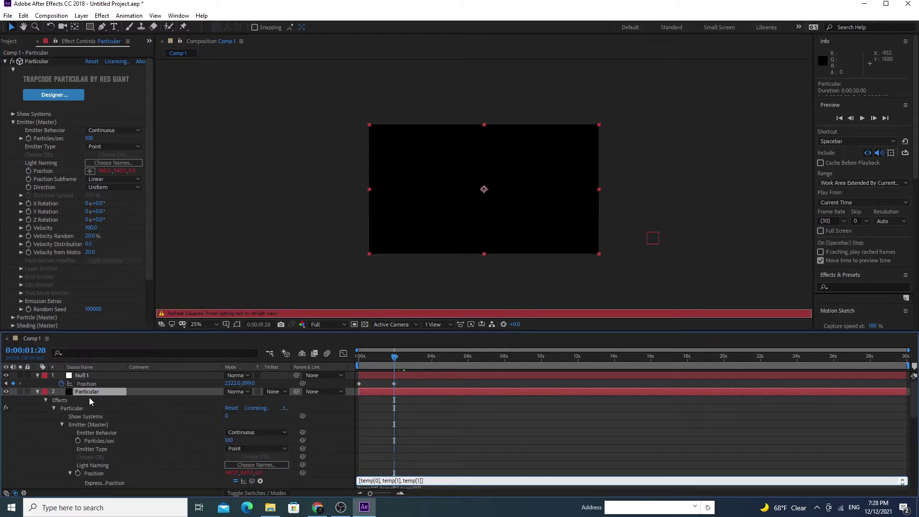
pyautogui.click(81, 376)
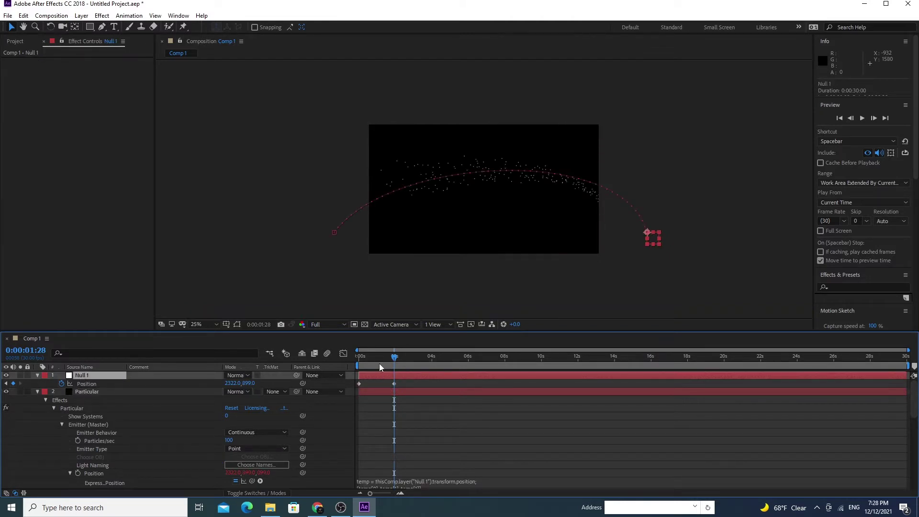
# Check the particle trail up close around 0:00:01:27 and set the emitter's Particles/sec to 700.
pyautogui.moveTo(394, 363)
pyautogui.mouseDown()
pyautogui.moveTo(360, 360)
pyautogui.moveTo(389, 360)
pyautogui.mouseUp()
pyautogui.scroll(3, 492, 222)
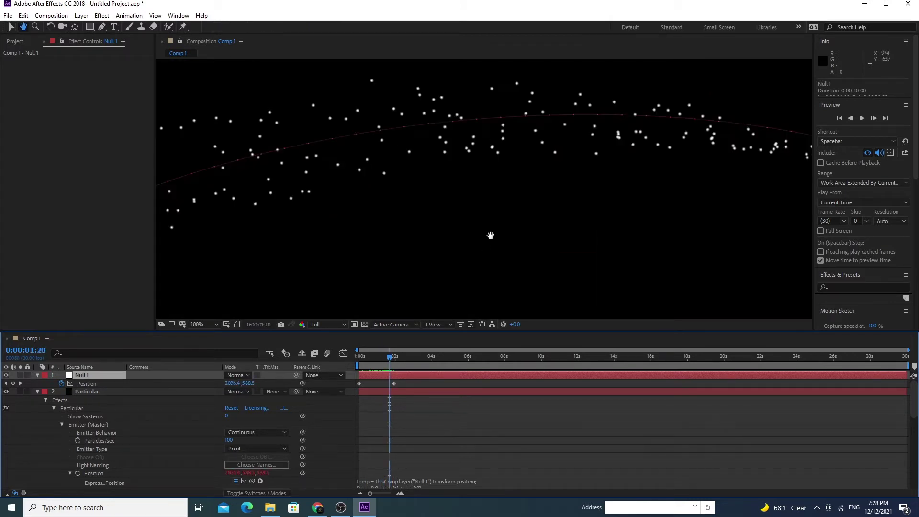
pyautogui.scroll(-1, 491, 236)
pyautogui.press('space')
pyautogui.moveTo(474, 245); pyautogui.dragTo(473, 255)
pyautogui.moveTo(389, 360)
pyautogui.mouseDown()
pyautogui.moveTo(380, 360)
pyautogui.moveTo(393, 359)
pyautogui.mouseUp()
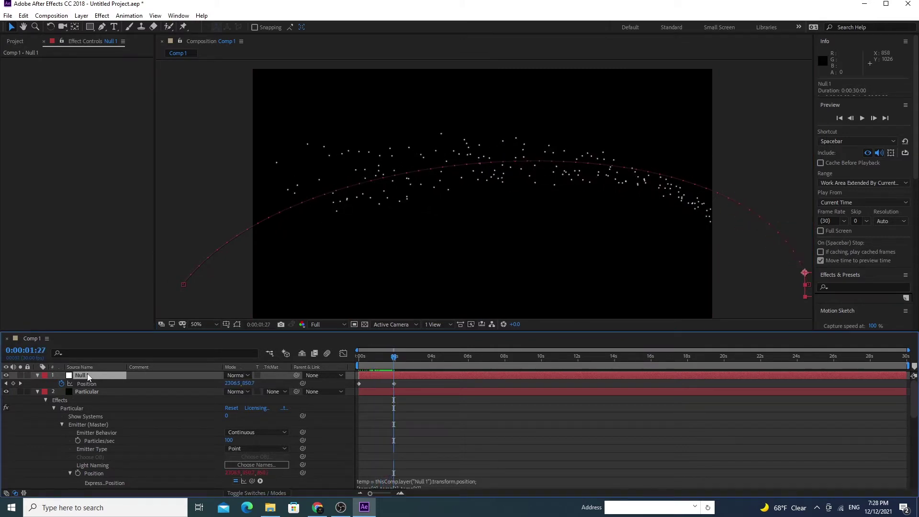
pyautogui.click(87, 392)
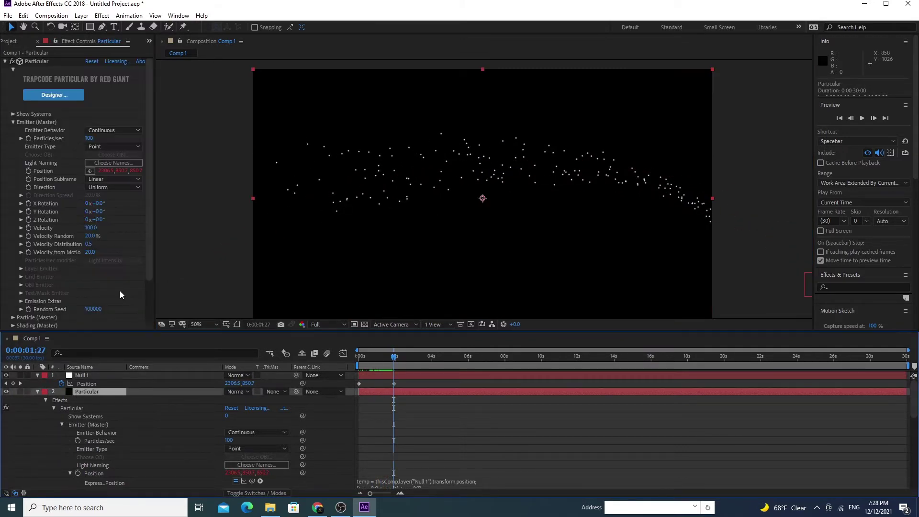
pyautogui.click(90, 139)
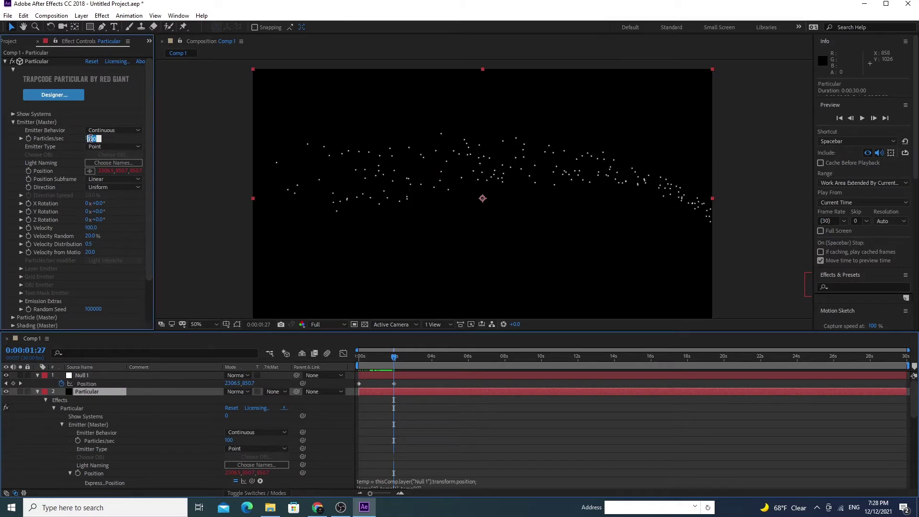
pyautogui.write('7')
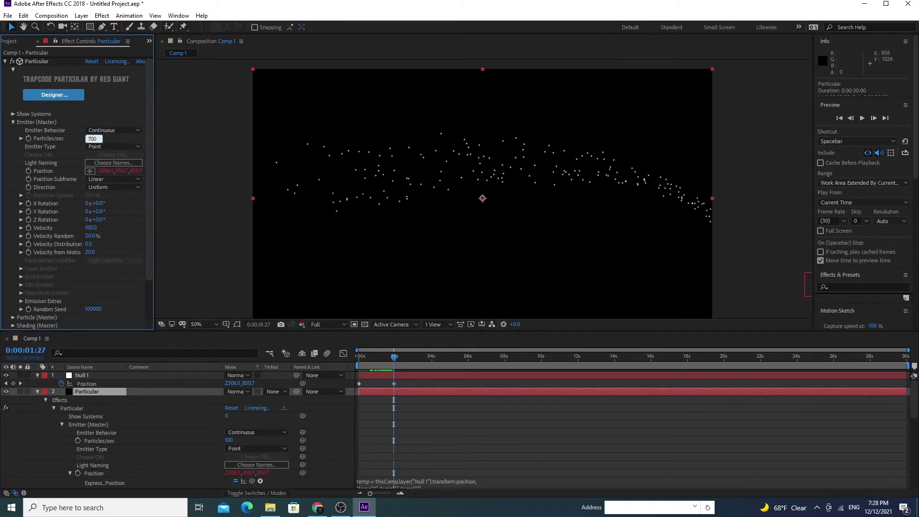
pyautogui.write('00')
pyautogui.press('Return')
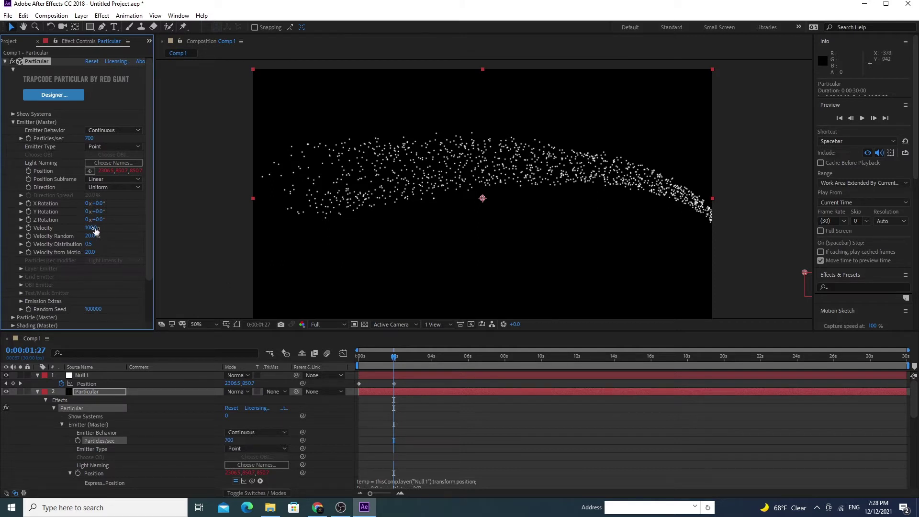
# Set the Size in the Particle (Master) settings to 2.0.
pyautogui.scroll(-2, 36, 276)
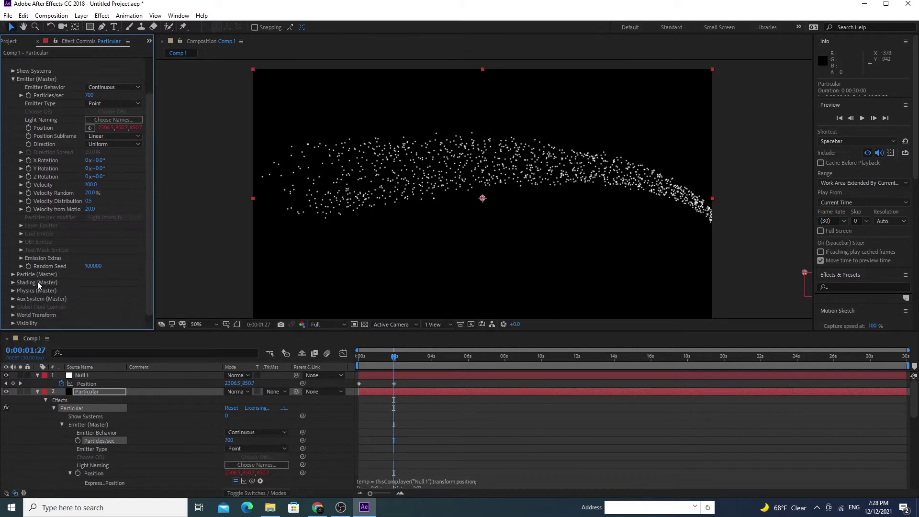
pyautogui.click(13, 276)
pyautogui.scroll(-5, 82, 310)
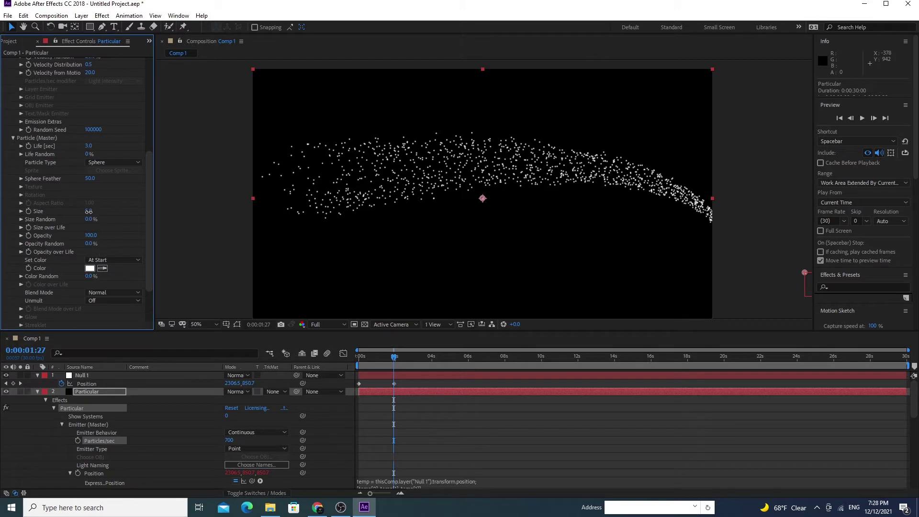
pyautogui.click(89, 211)
pyautogui.press('Return')
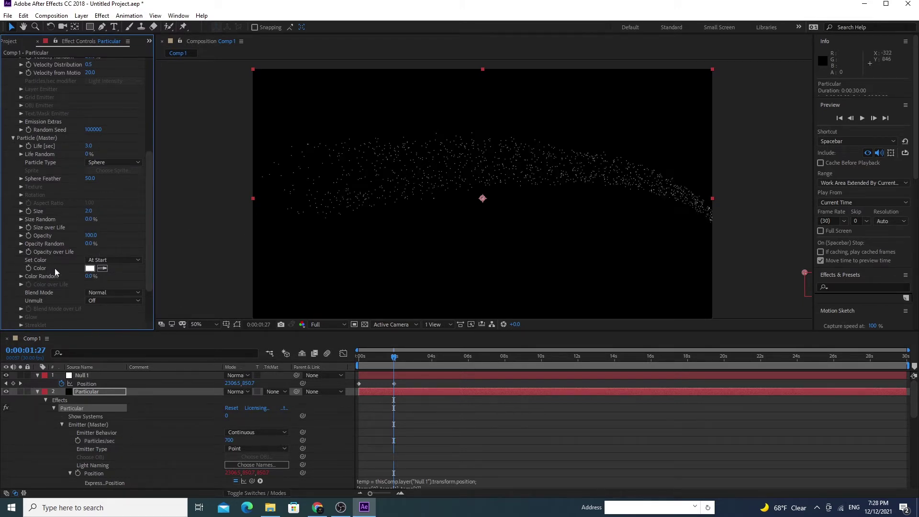
# Set the Particle (Master) color to Over Life and apply the white-cyan-blue gradient preset to its Color over Life ramp.
pyautogui.scroll(-1, 57, 259)
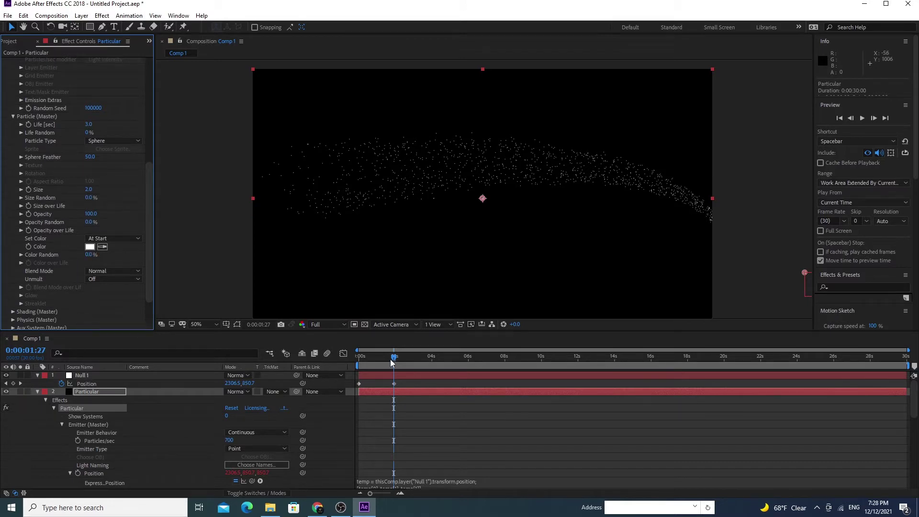
pyautogui.moveTo(391, 359); pyautogui.dragTo(383, 360)
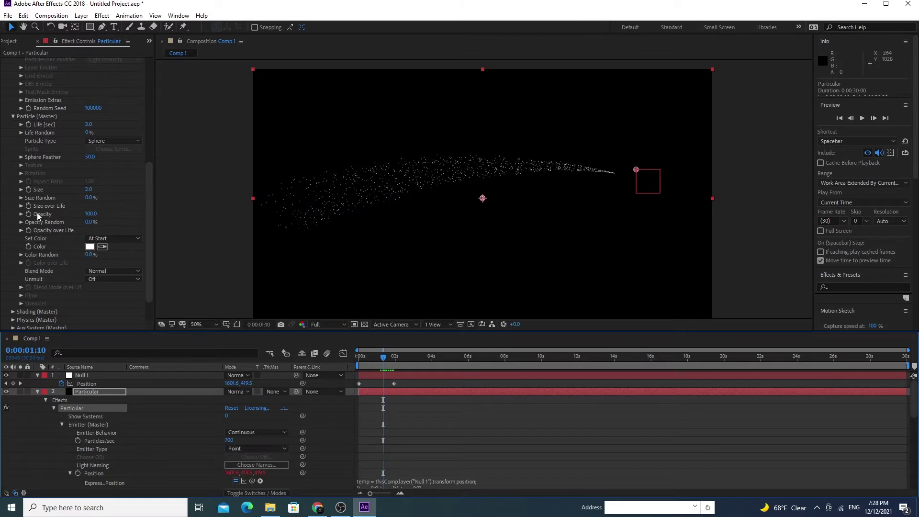
pyautogui.moveTo(150, 237); pyautogui.dragTo(148, 263)
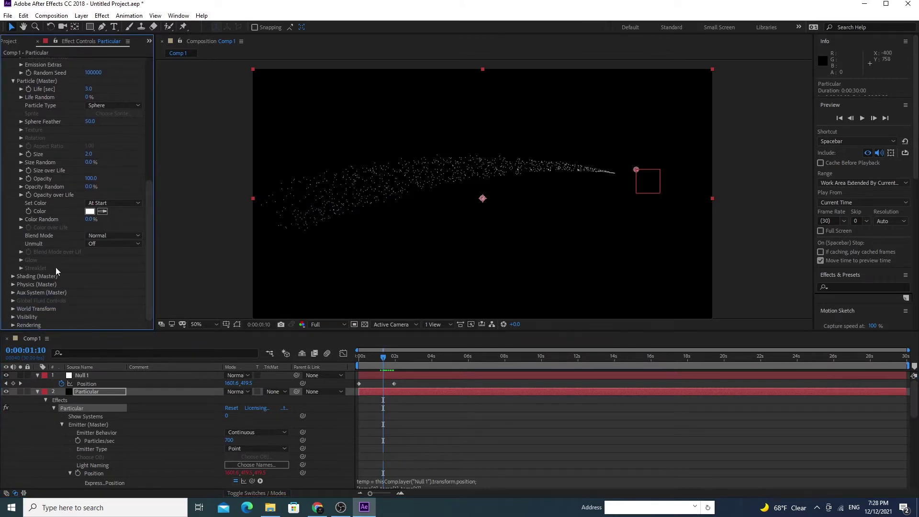
pyautogui.click(112, 206)
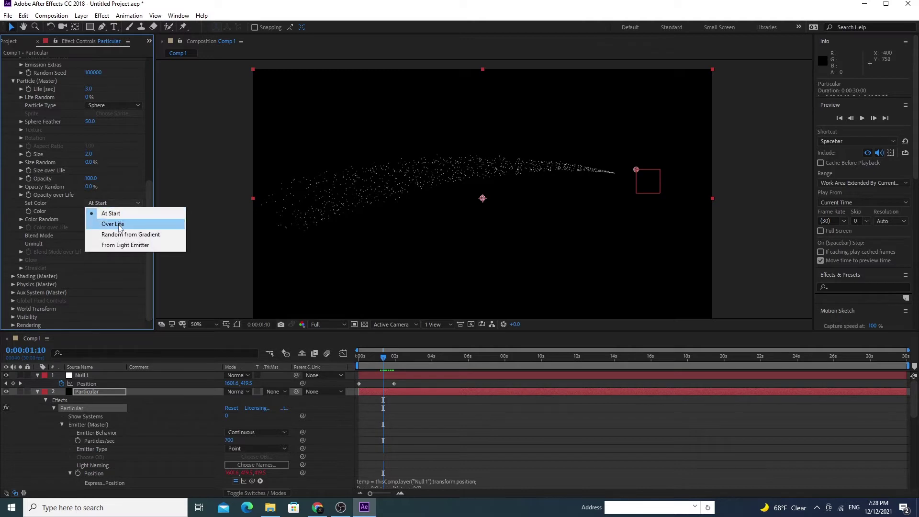
pyautogui.click(120, 221)
pyautogui.moveTo(155, 228); pyautogui.dragTo(197, 229)
pyautogui.click(20, 227)
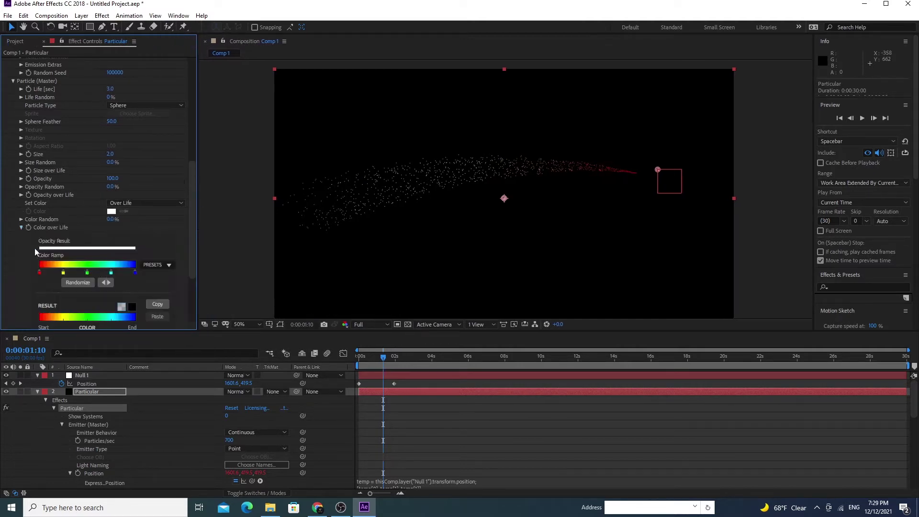
pyautogui.click(166, 262)
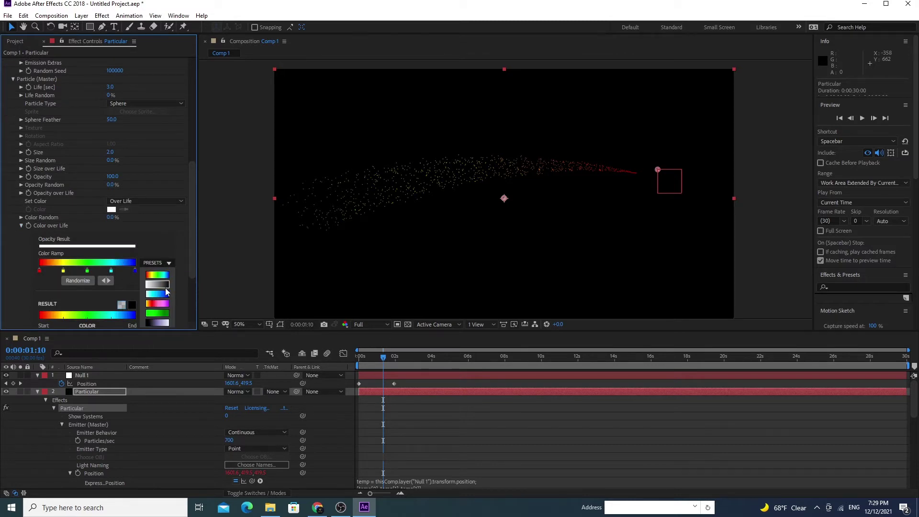
pyautogui.click(164, 293)
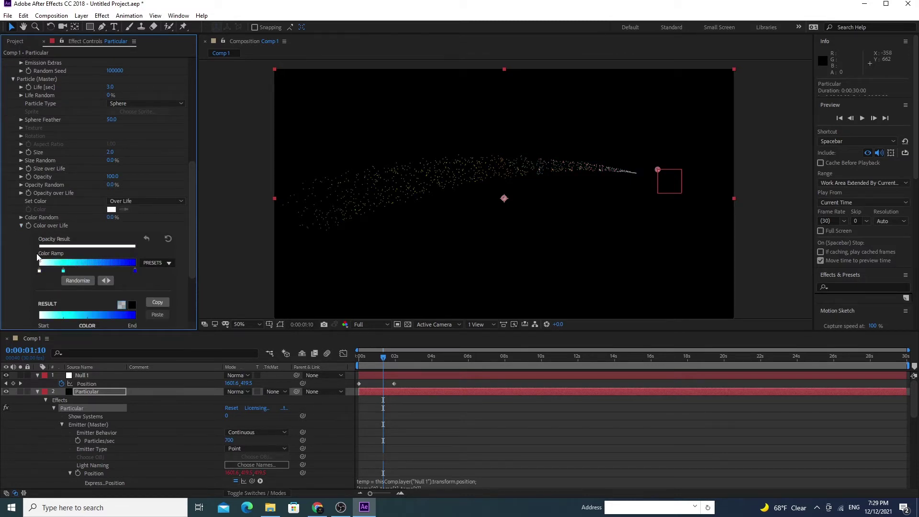
# In the Air physics Turbulence Field, set Affect Size to 7.0 and Scale to 105.0.
pyautogui.scroll(-1, 104, 269)
pyautogui.scroll(-1, 74, 267)
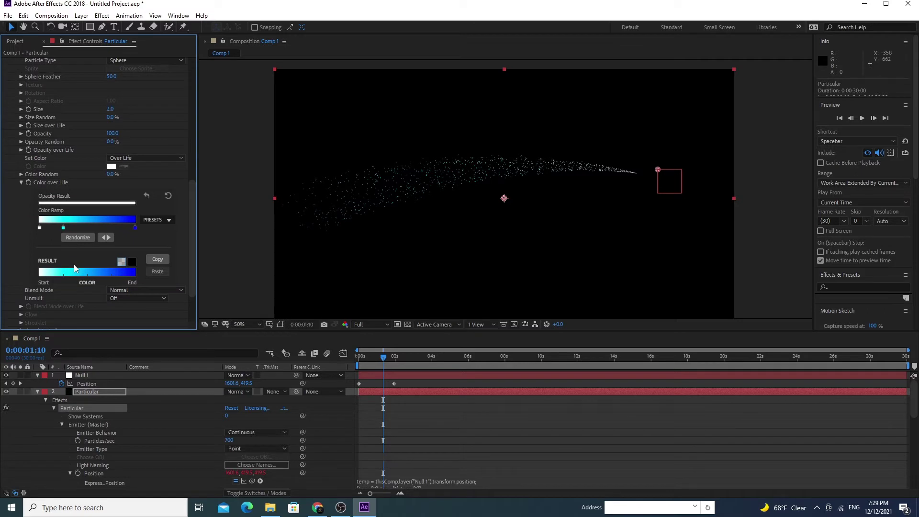
pyautogui.scroll(-3, 100, 237)
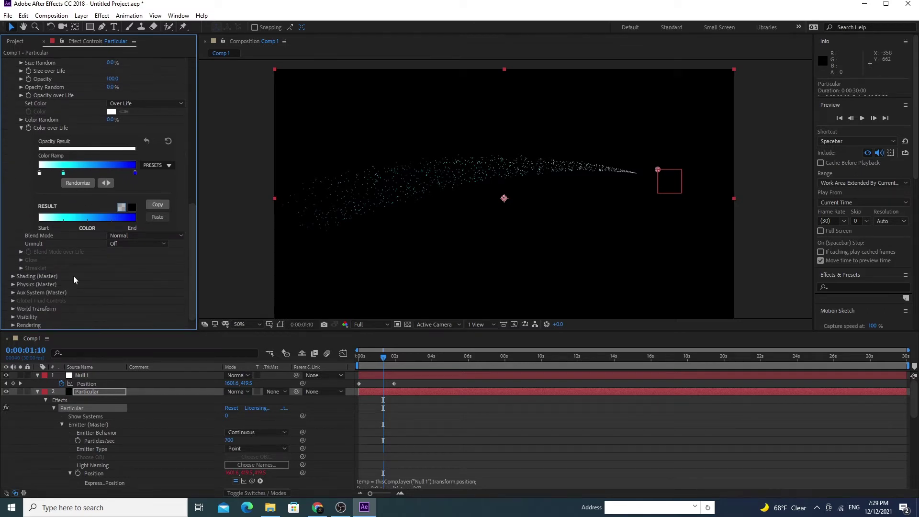
pyautogui.click(13, 285)
pyautogui.scroll(-1, 71, 287)
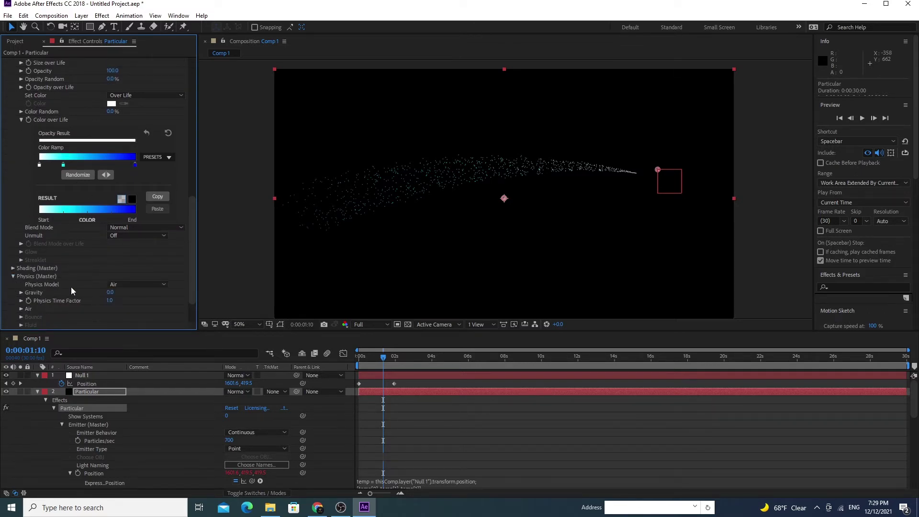
pyautogui.scroll(-2, 100, 281)
pyautogui.click(21, 268)
pyautogui.scroll(-2, 96, 261)
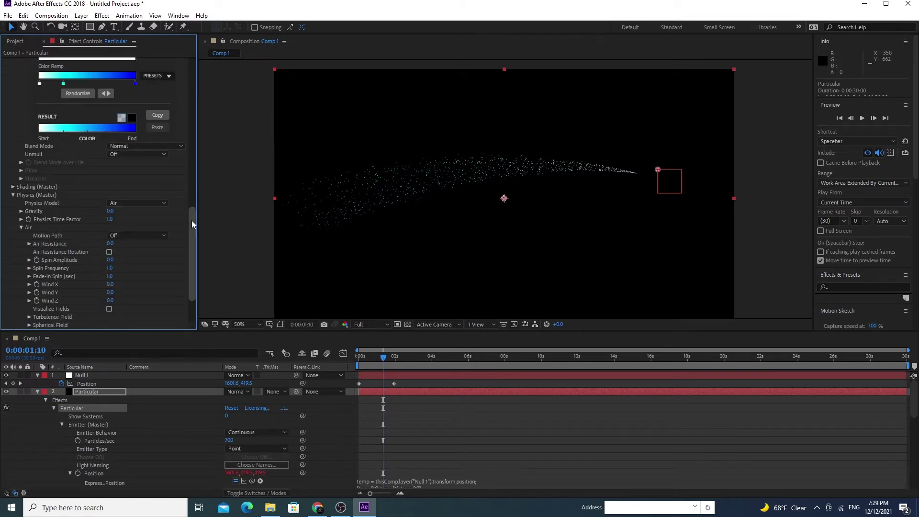
pyautogui.scroll(-1, 130, 299)
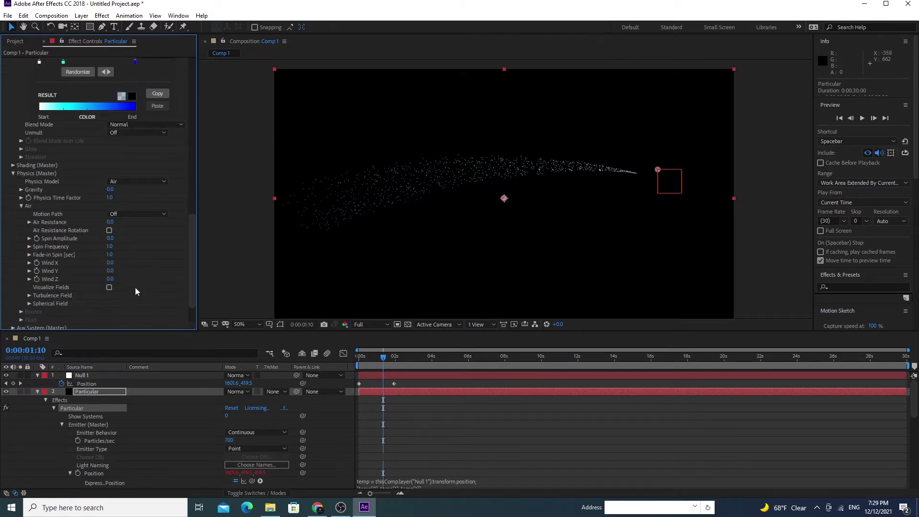
pyautogui.click(29, 295)
pyautogui.moveTo(190, 257); pyautogui.dragTo(190, 272)
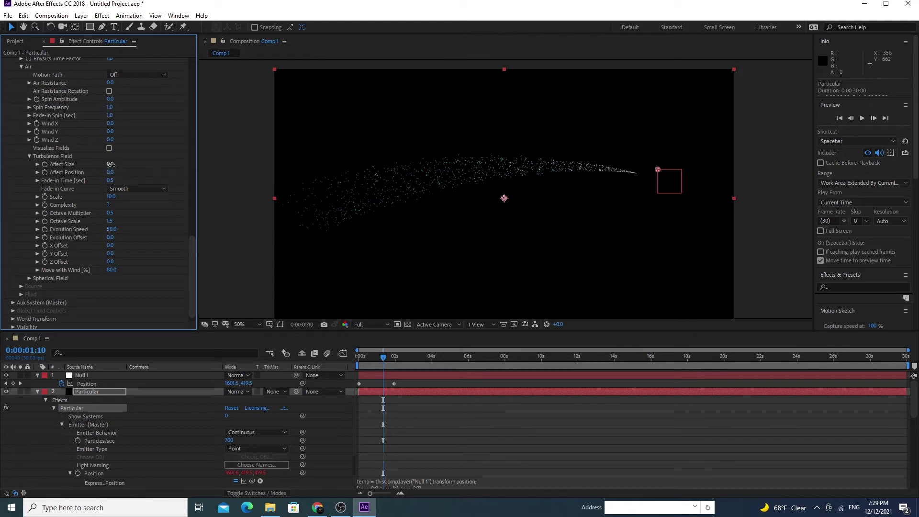
pyautogui.moveTo(114, 164); pyautogui.dragTo(108, 167)
pyautogui.moveTo(109, 202); pyautogui.dragTo(169, 213)
# Preview the turbulent particle trail from 0:00:00:02 and return to 0:00:01:20.
pyautogui.moveTo(384, 355); pyautogui.dragTo(360, 364)
pyautogui.press('space')
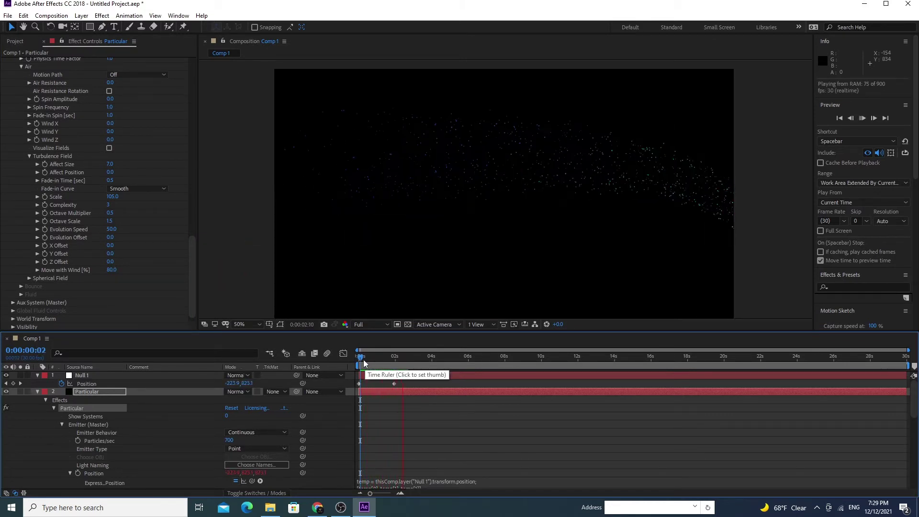
pyautogui.press('space')
pyautogui.moveTo(403, 358)
pyautogui.mouseDown()
pyautogui.moveTo(369, 359)
pyautogui.moveTo(387, 351)
pyautogui.mouseUp()
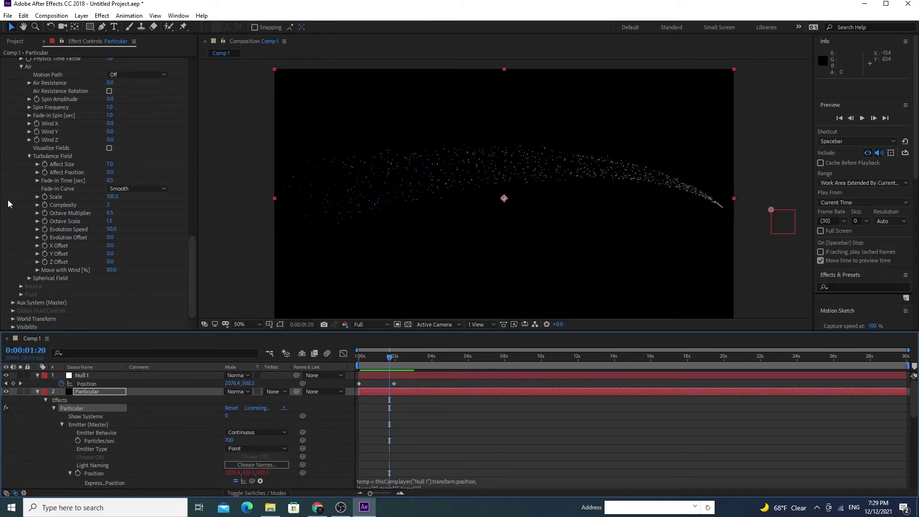
# Set the Aux System (Master) to emit Continuously with an Emit Probability of 10%.
pyautogui.click(13, 303)
pyautogui.scroll(-5, 176, 303)
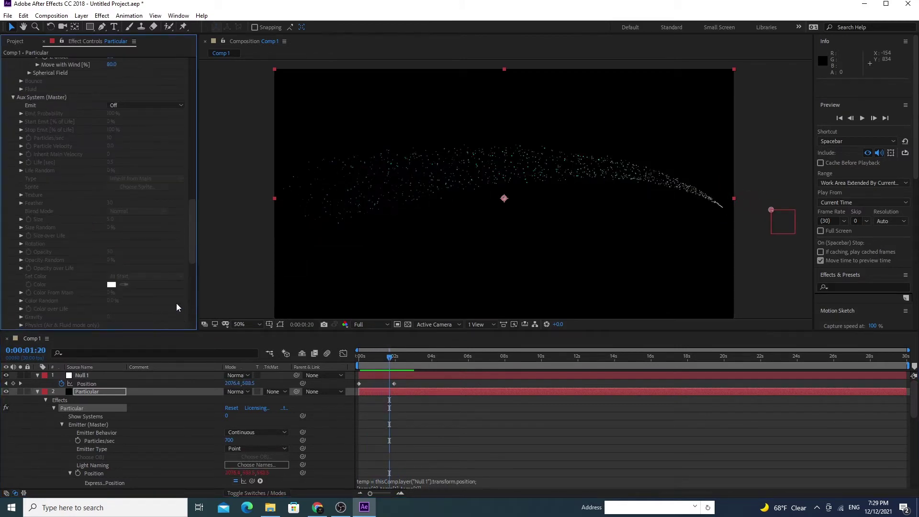
pyautogui.click(145, 107)
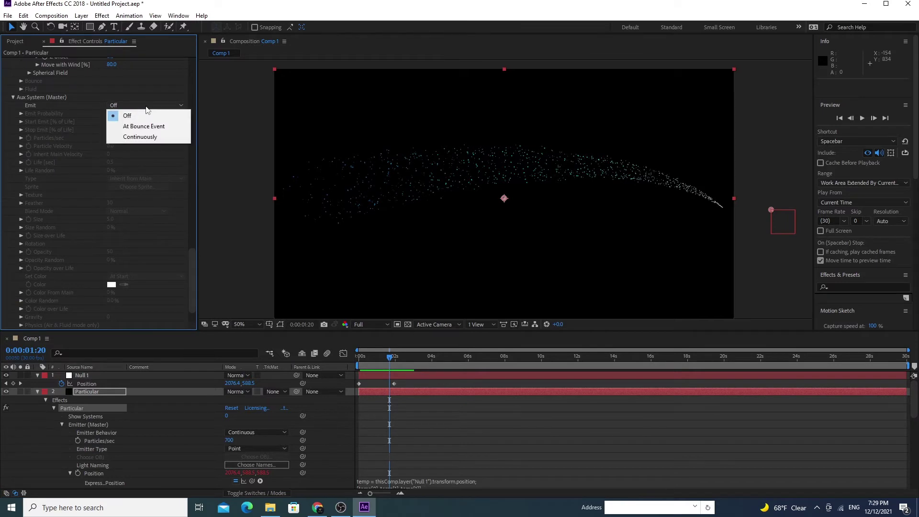
pyautogui.click(150, 138)
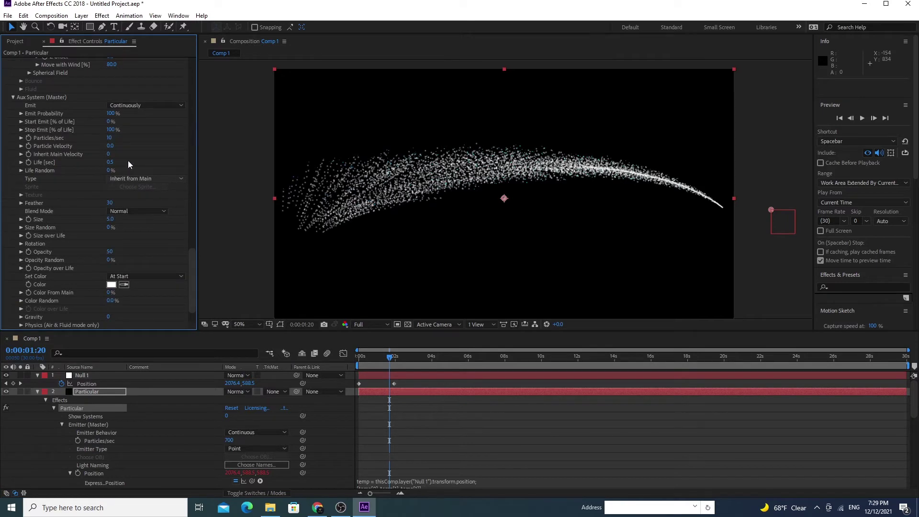
pyautogui.click(111, 114)
pyautogui.write('1')
pyautogui.press('Return')
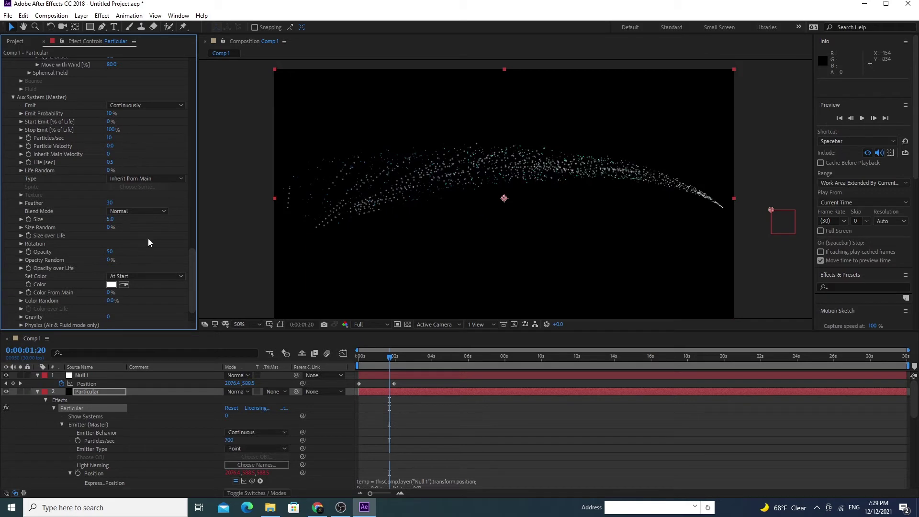
# Set the Aux System particle Size to 2.0.
pyautogui.click(109, 220)
pyautogui.write('2')
pyautogui.press('Return')
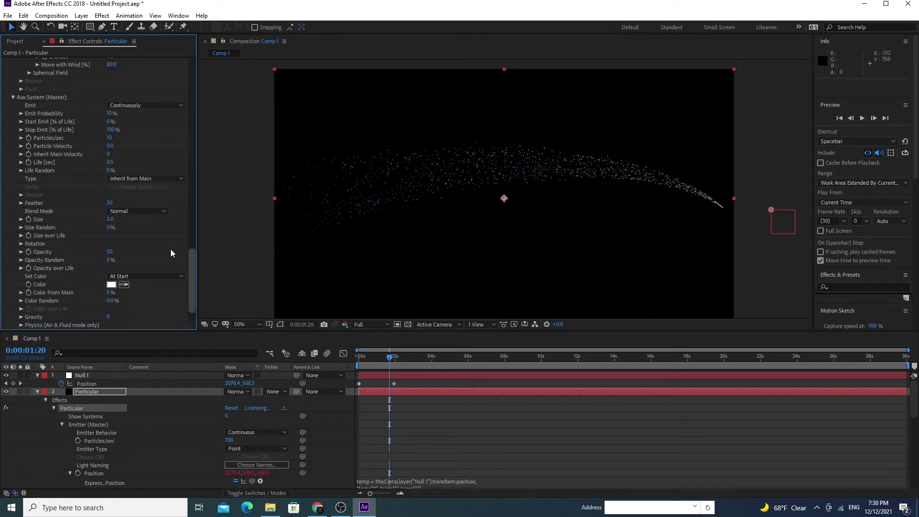
# Set the Aux System color to Over Life and give its Color over Life ramp the white-cyan-blue gradient preset.
pyautogui.moveTo(192, 255); pyautogui.dragTo(192, 269)
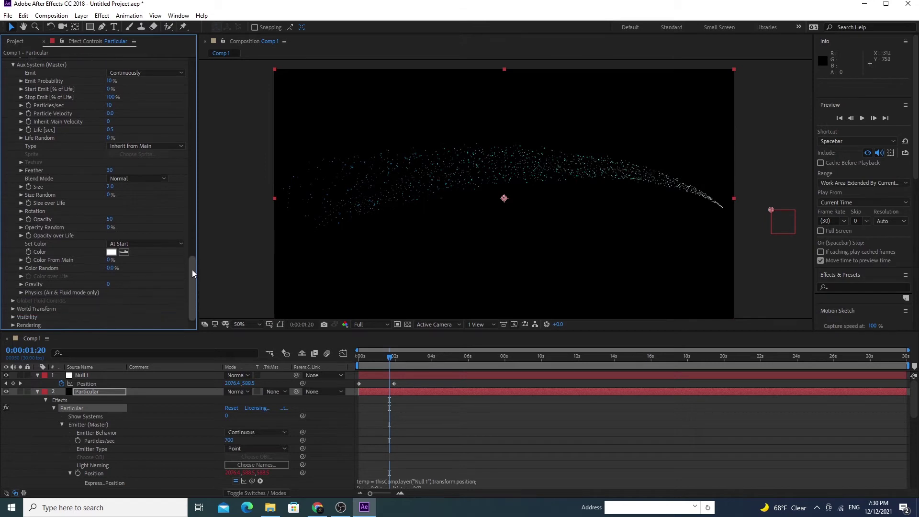
pyautogui.click(135, 245)
pyautogui.click(142, 264)
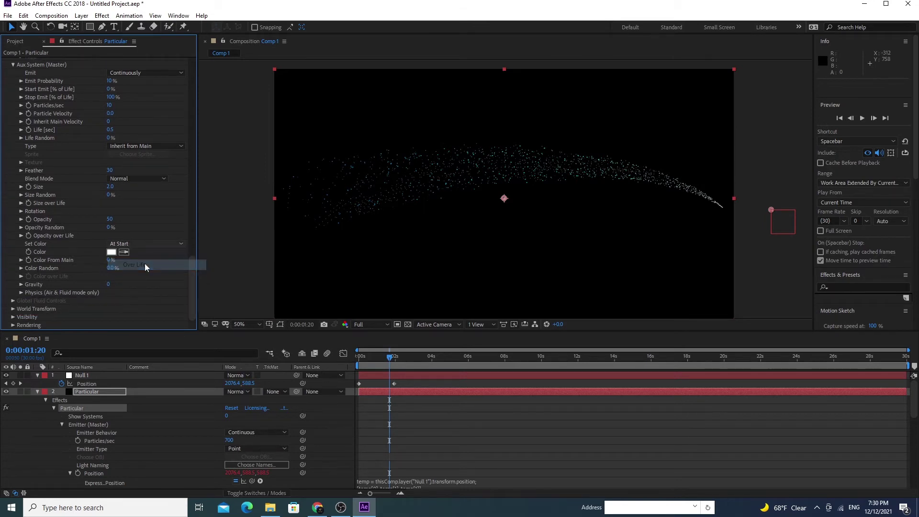
pyautogui.click(21, 276)
pyautogui.scroll(-2, 95, 278)
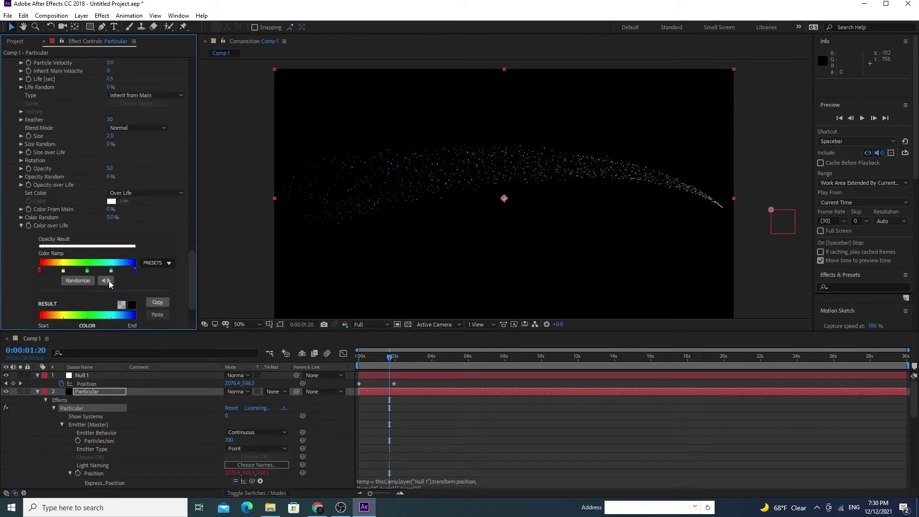
pyautogui.click(153, 264)
pyautogui.click(162, 316)
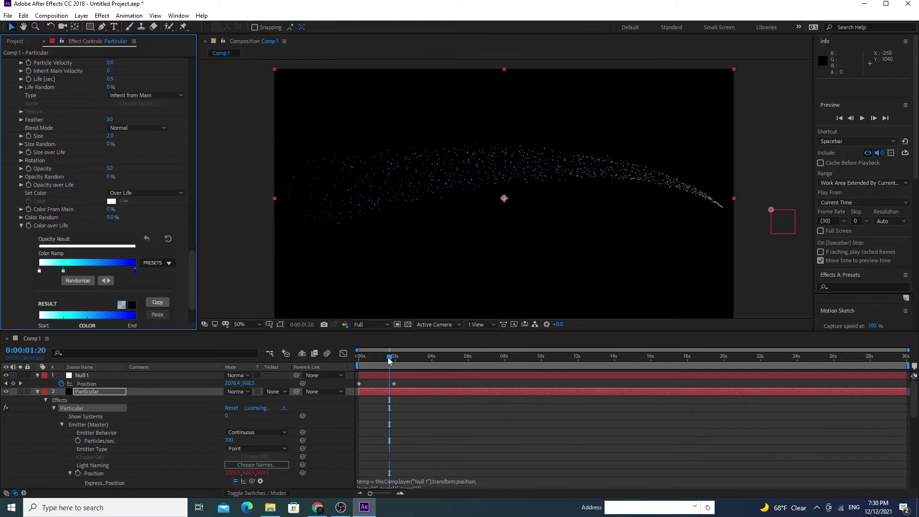
# Check the trail around 0:00:01:07 and add a Stylize Glow effect to the Particular layer.
pyautogui.moveTo(389, 360)
pyautogui.mouseDown()
pyautogui.moveTo(369, 365)
pyautogui.moveTo(391, 360)
pyautogui.moveTo(381, 361)
pyautogui.mouseUp()
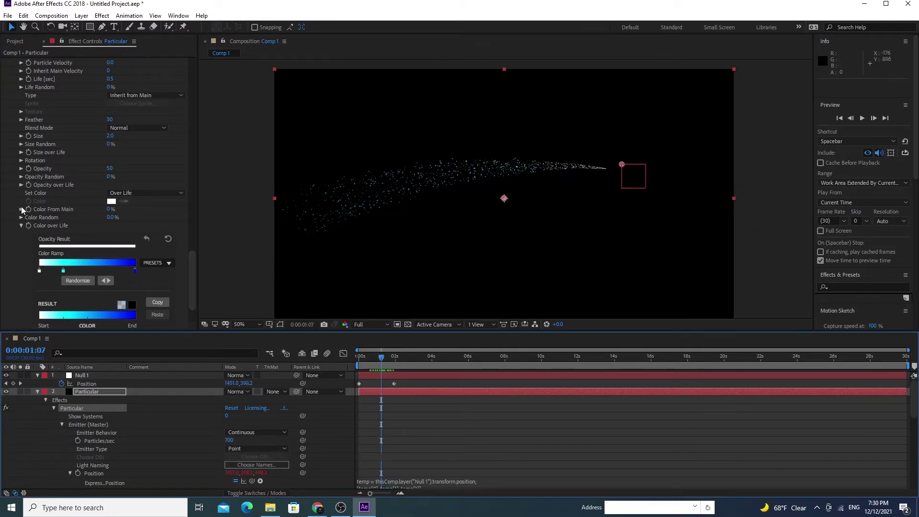
pyautogui.click(102, 15)
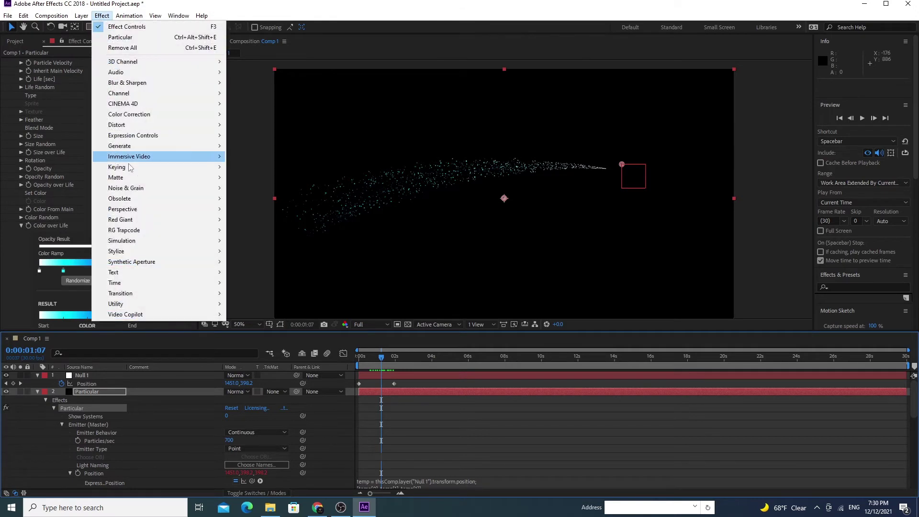
pyautogui.moveTo(146, 253)
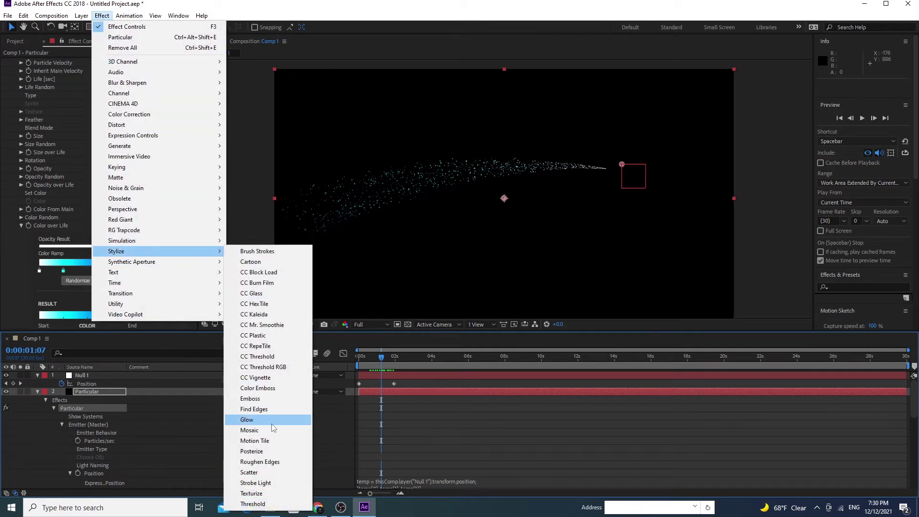
pyautogui.click(254, 420)
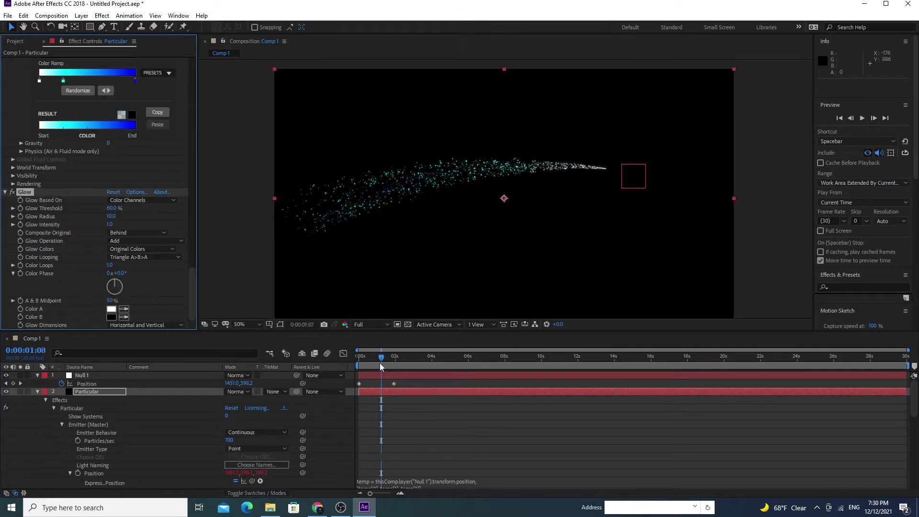
# Preview the glowing particle trail from 0:00:00:05.
pyautogui.moveTo(380, 363); pyautogui.dragTo(361, 366)
pyautogui.press('space')
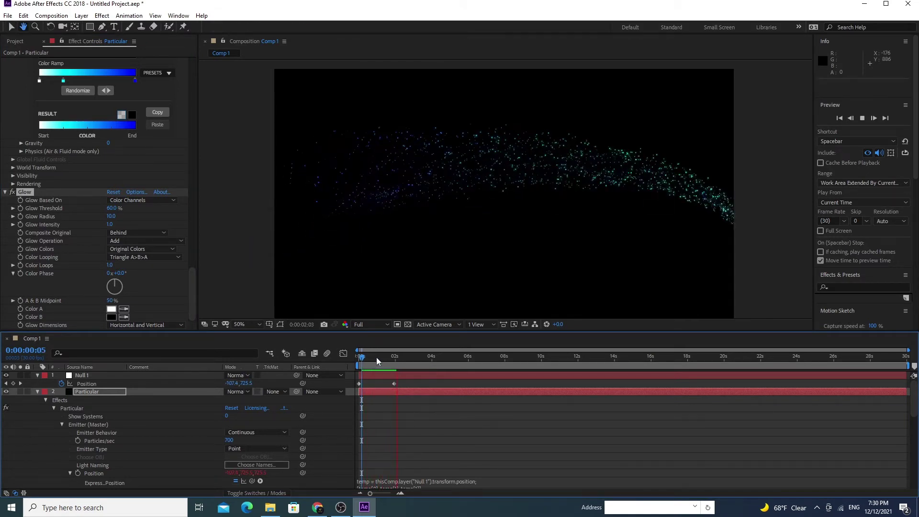
pyautogui.press('space')
# Set the Life [sec] in the Particle (Master) settings to 6.0.
pyautogui.scroll(10, 71, 210)
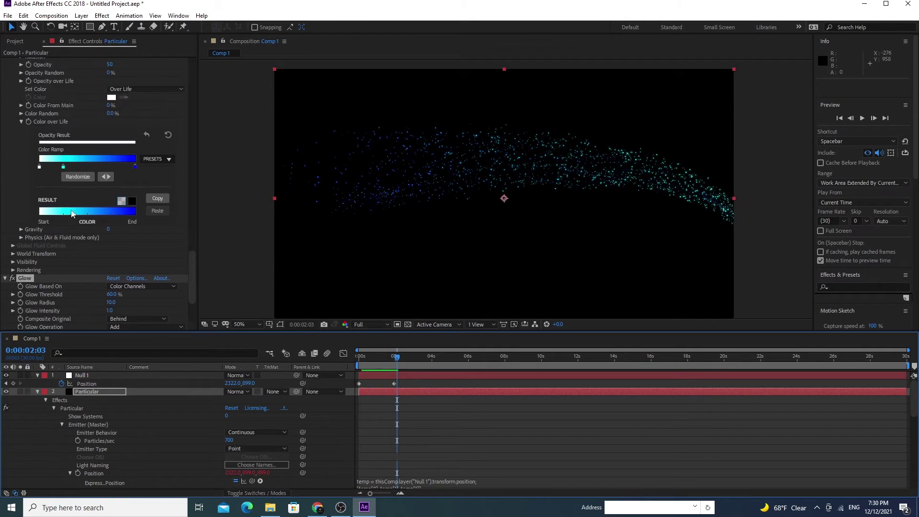
pyautogui.moveTo(194, 238); pyautogui.dragTo(192, 113)
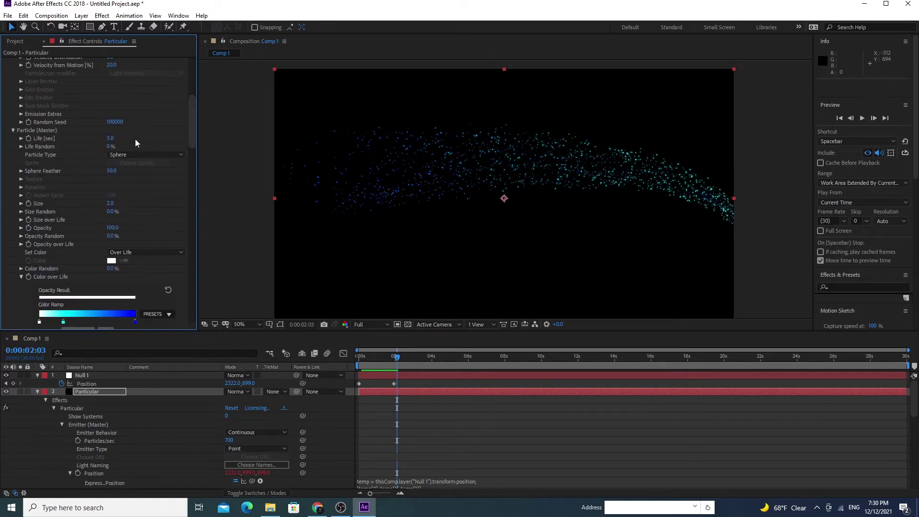
pyautogui.click(110, 138)
pyautogui.write('6')
pyautogui.press('Return')
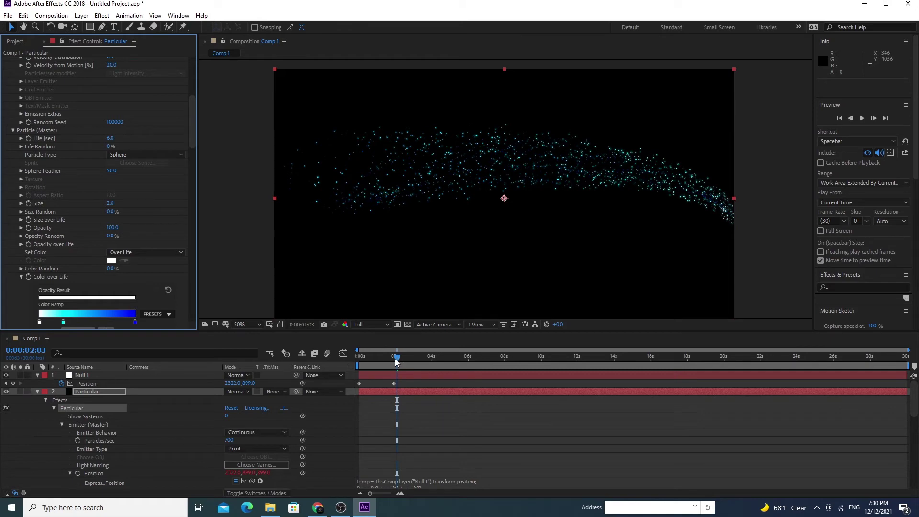
# Play the longer-lived particle trail from 0:00:00:22 to check how it spreads along the path.
pyautogui.moveTo(396, 361); pyautogui.dragTo(372, 367)
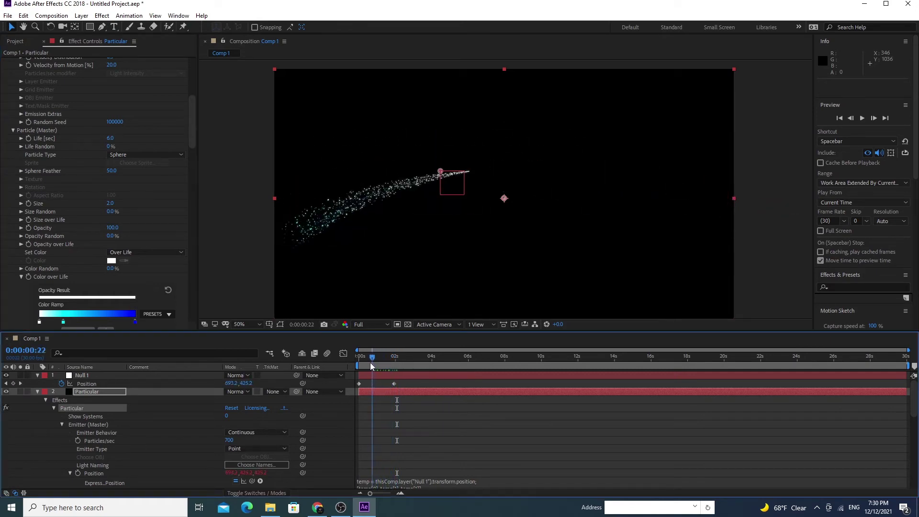
pyautogui.press('space')
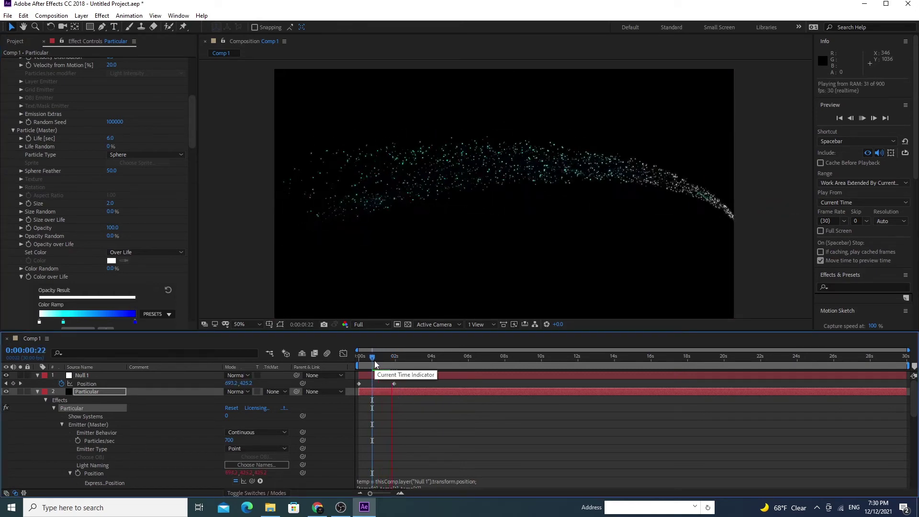
pyautogui.press('space')
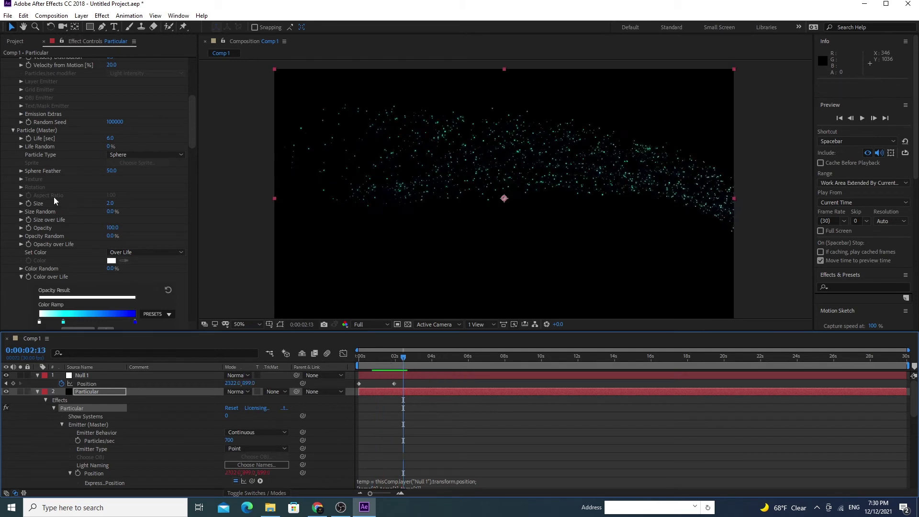
# Set the emitter's Velocity to 50 and play the particle trail from the start of the composition.
pyautogui.scroll(6, 54, 197)
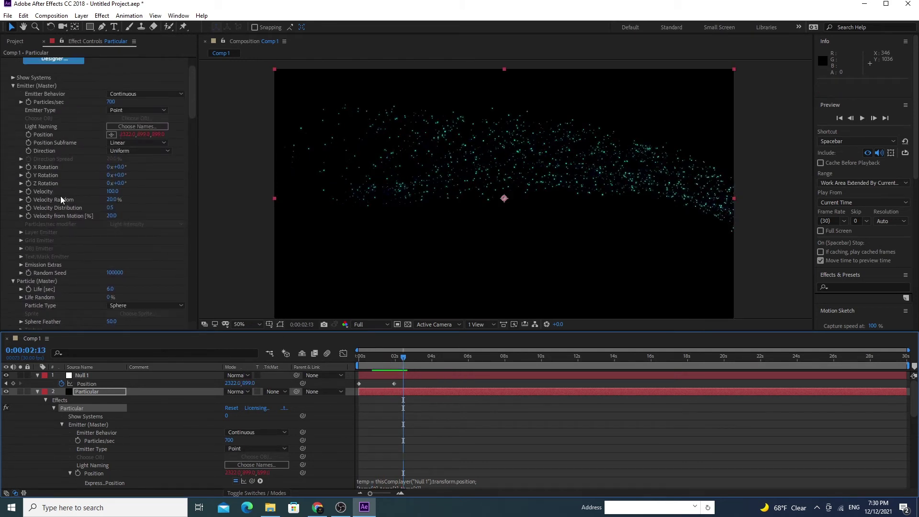
pyautogui.moveTo(110, 194); pyautogui.dragTo(112, 198)
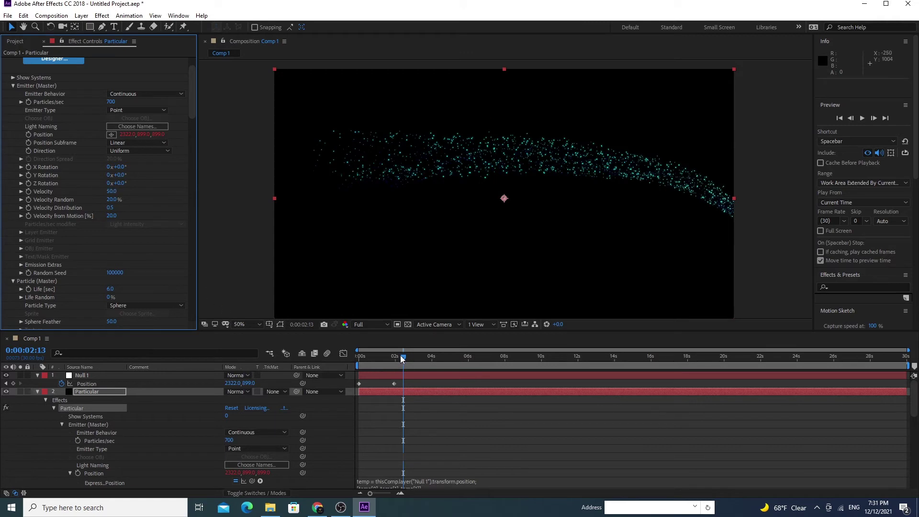
pyautogui.moveTo(402, 357); pyautogui.dragTo(339, 360)
pyautogui.press('space')
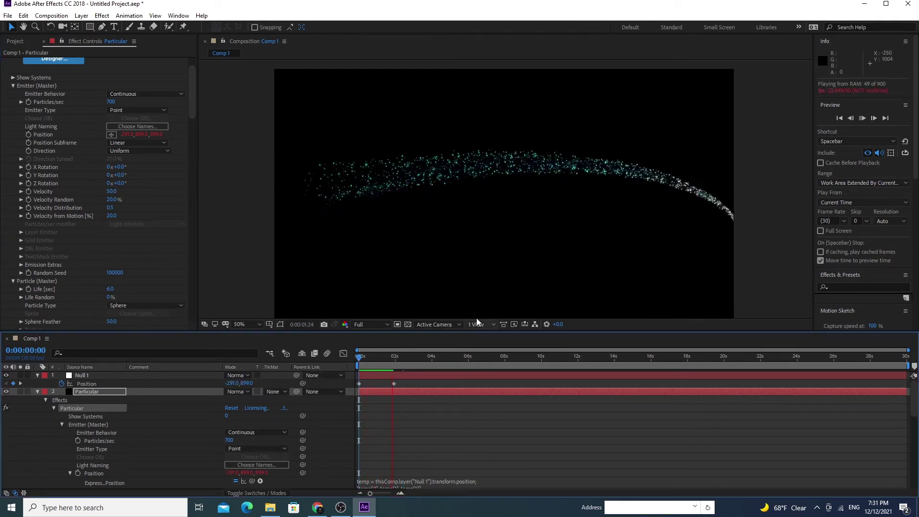
pyautogui.press('space')
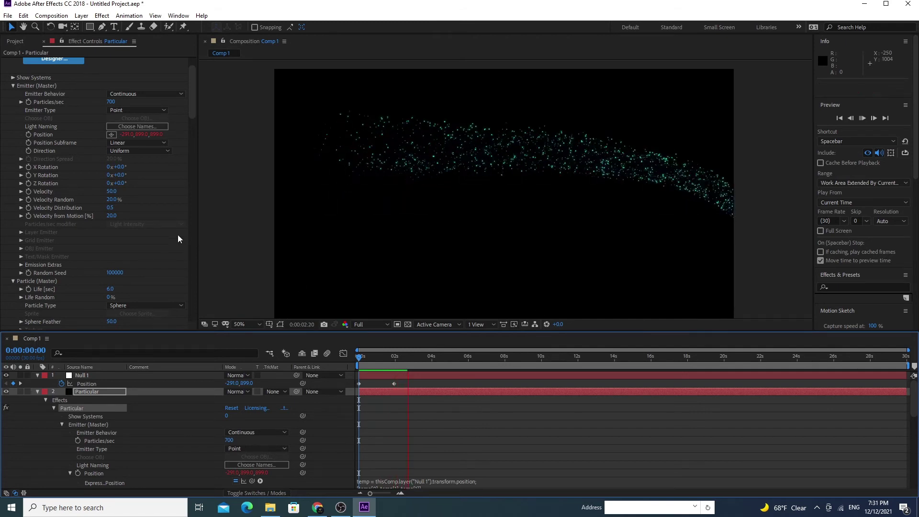
# Set the trail emitter's Velocity Random, Velocity Distribution and Velocity from Motion to 0.
pyautogui.click(111, 200)
pyautogui.write('0')
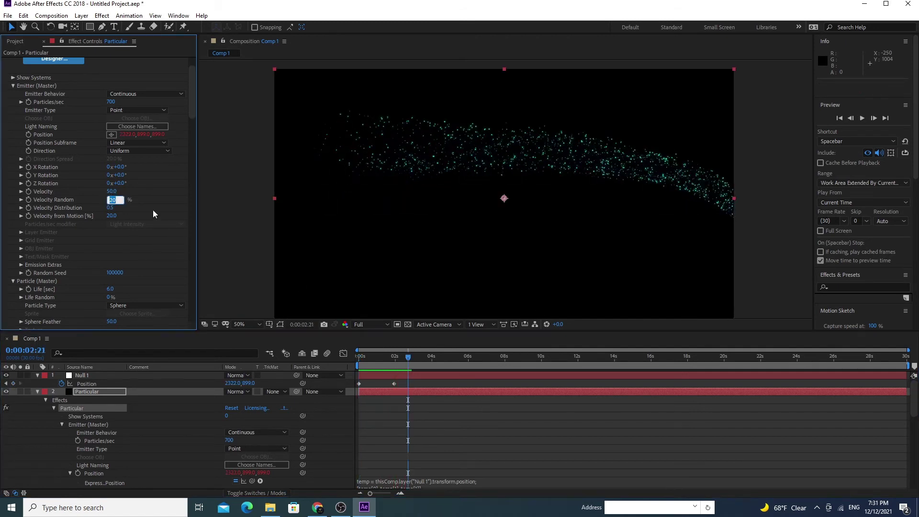
pyautogui.click(113, 210)
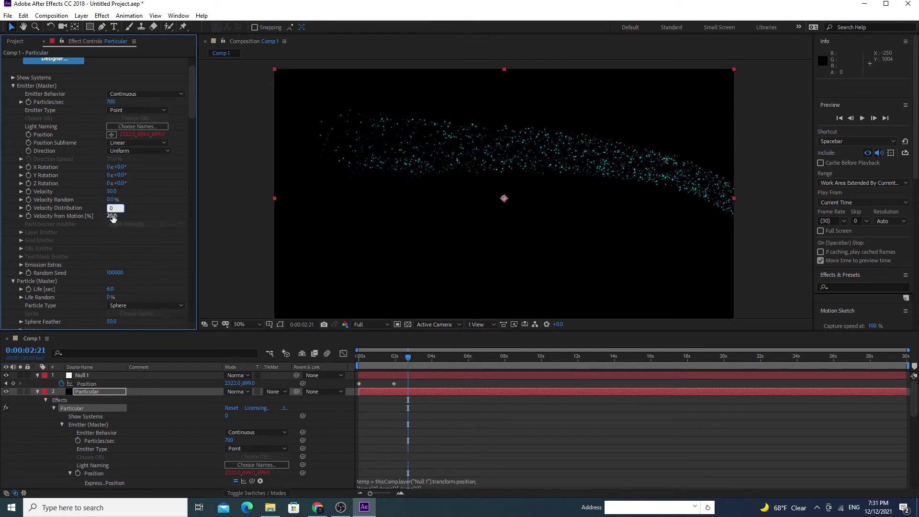
pyautogui.click(113, 218)
pyautogui.write('0')
# Play the trail from 0:00:00:00 to check its motion without velocity variation.
pyautogui.moveTo(408, 357); pyautogui.dragTo(355, 366)
pyautogui.press('space')
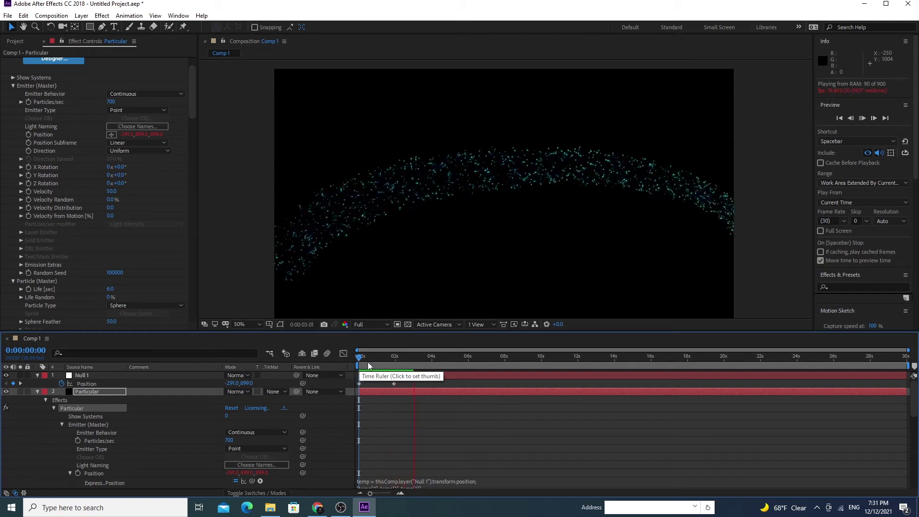
pyautogui.press('space')
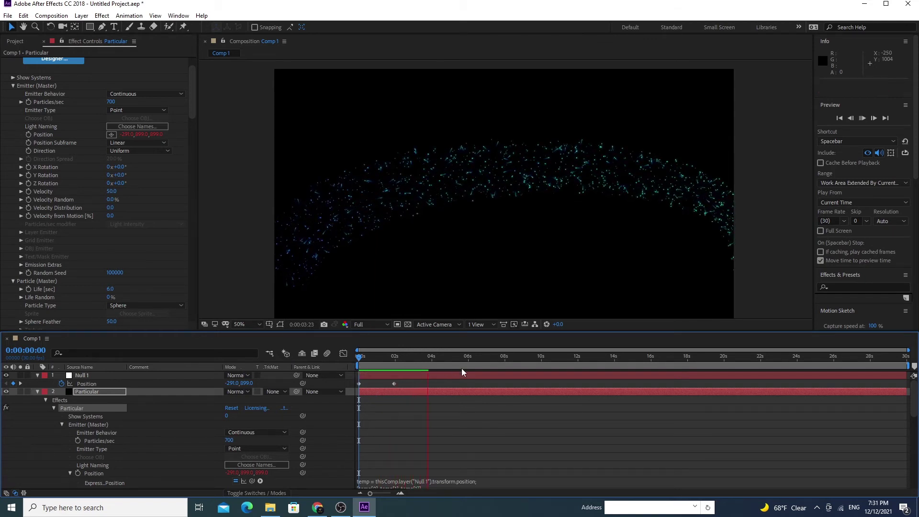
# Collapse both layers' properties, add a new solid layer and place it below the Particular layer.
pyautogui.click(38, 392)
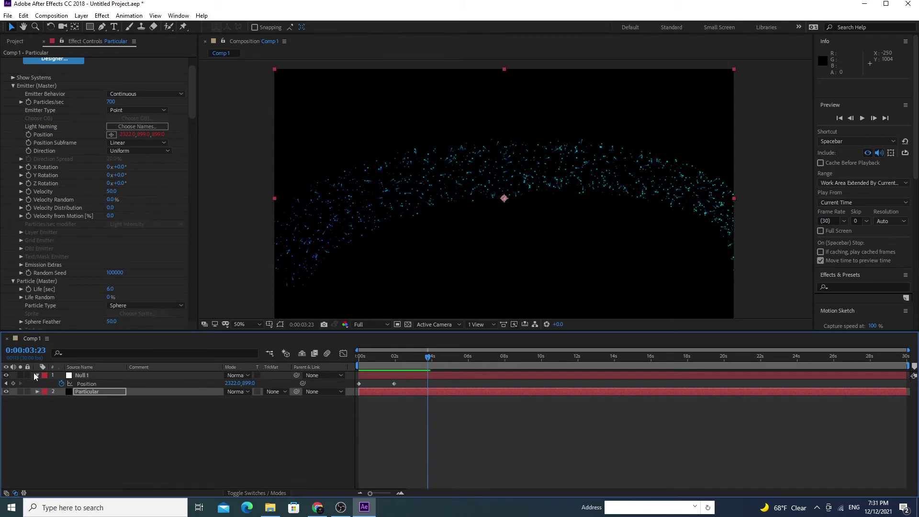
pyautogui.click(37, 376)
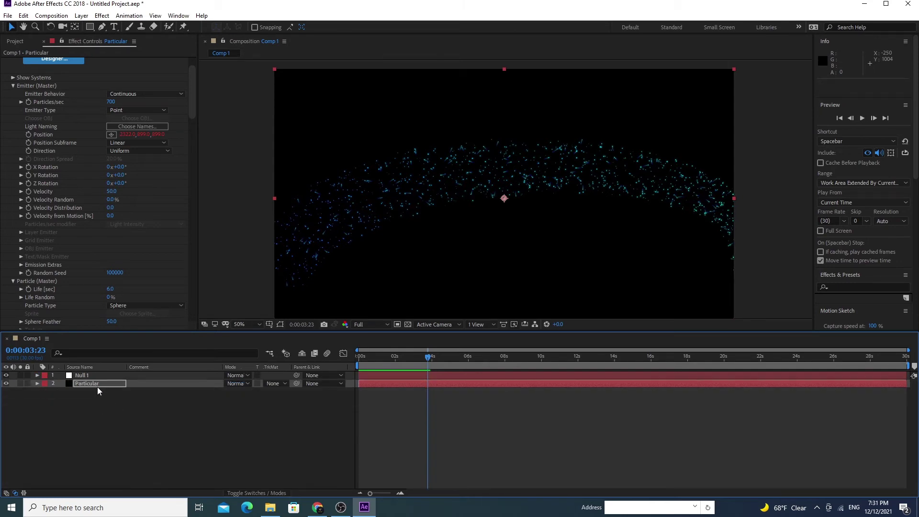
pyautogui.click(82, 15)
pyautogui.moveTo(192, 25)
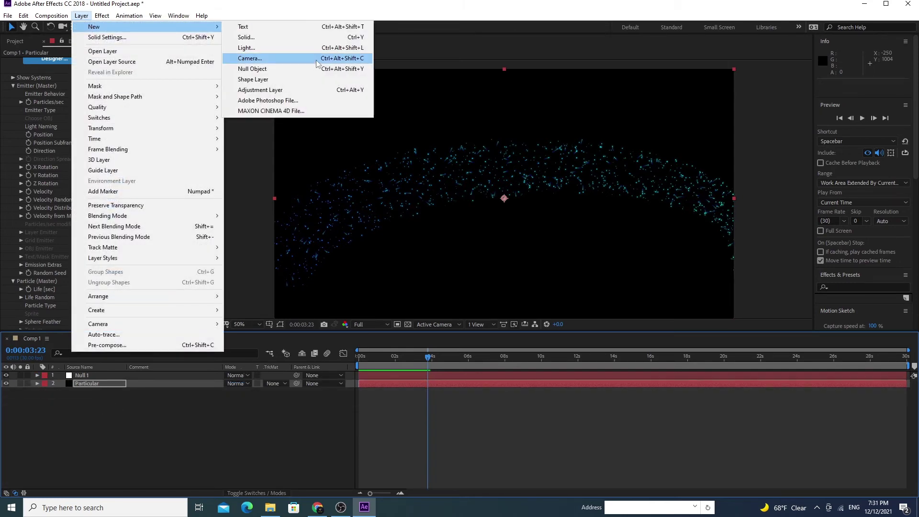
pyautogui.click(314, 35)
pyautogui.click(493, 338)
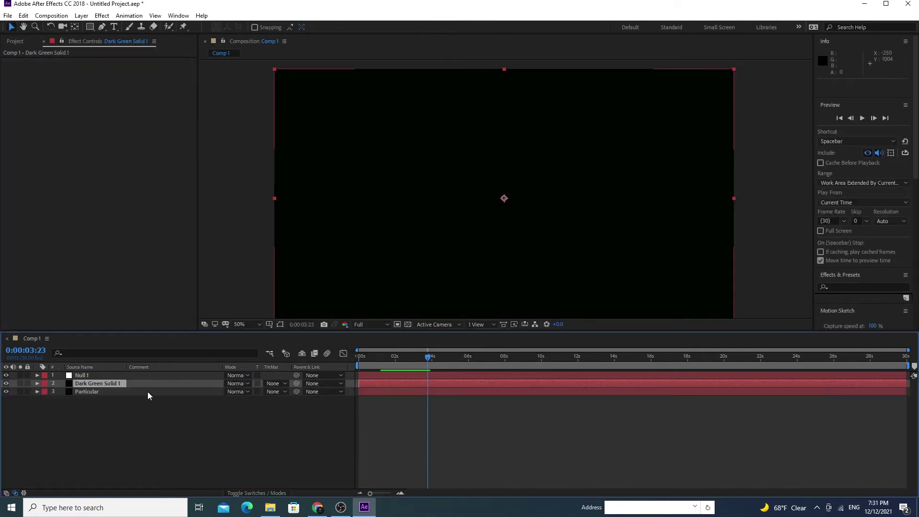
pyautogui.moveTo(94, 386); pyautogui.dragTo(96, 408)
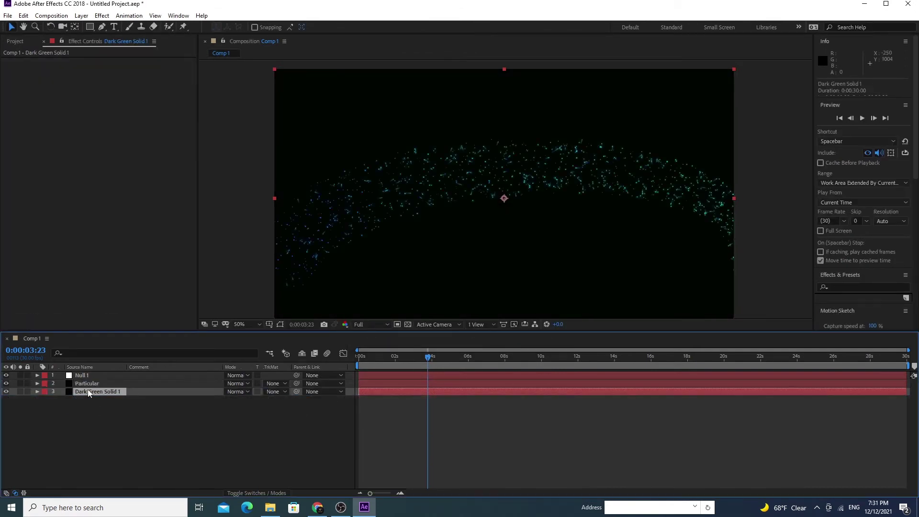
# Apply the RG Trapcode Particular effect to the new solid at the bottom of the layer stack.
pyautogui.click(102, 15)
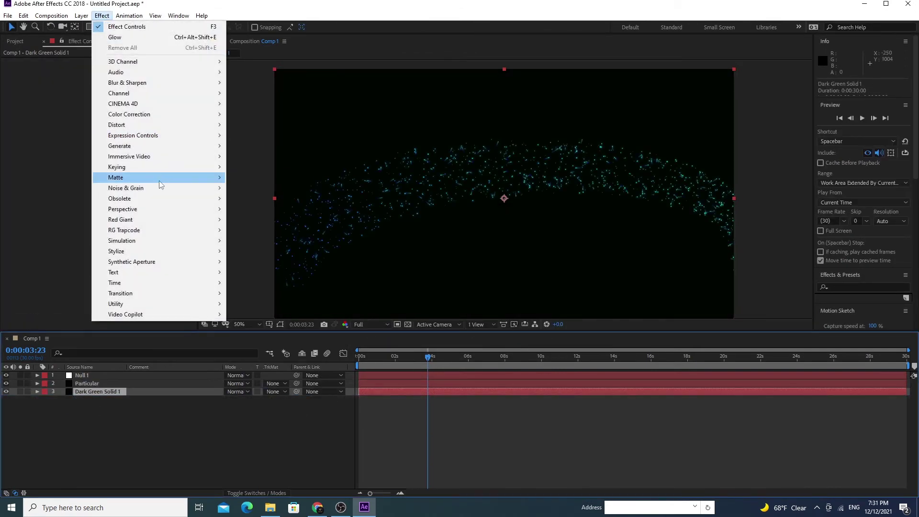
pyautogui.moveTo(190, 231)
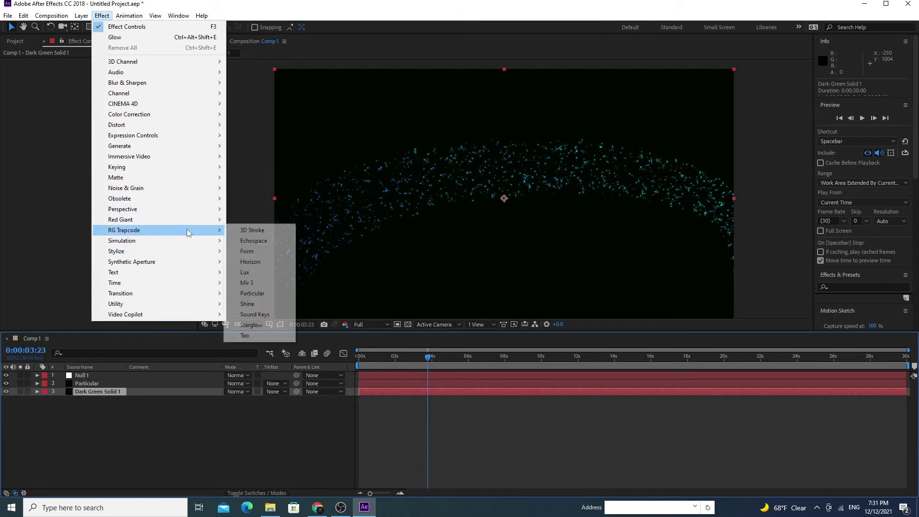
pyautogui.click(274, 294)
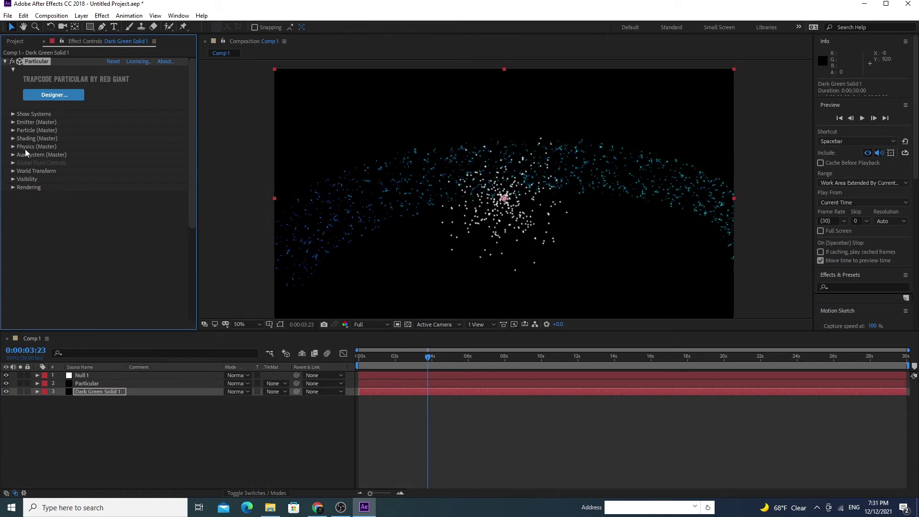
# In the new solid's Emitter (Master) settings, choose the Box emitter type and set Particles/sec to 800.
pyautogui.click(13, 123)
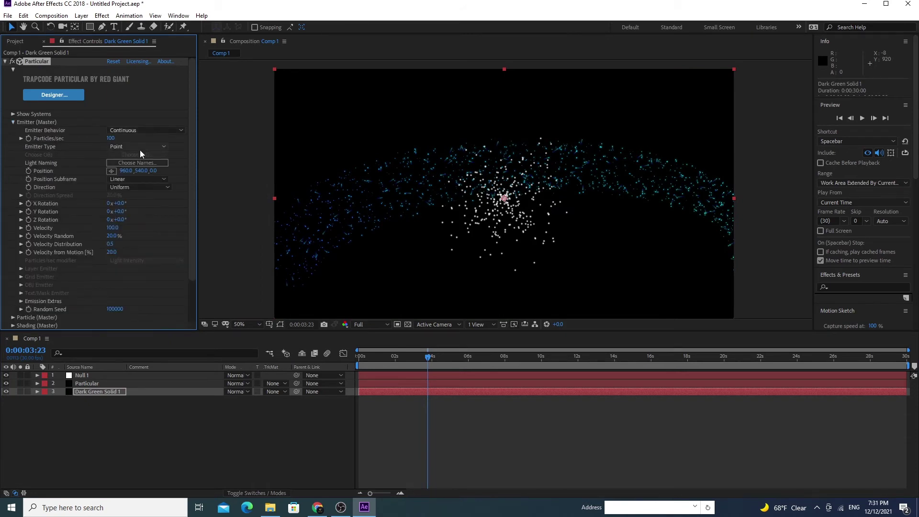
pyautogui.click(140, 149)
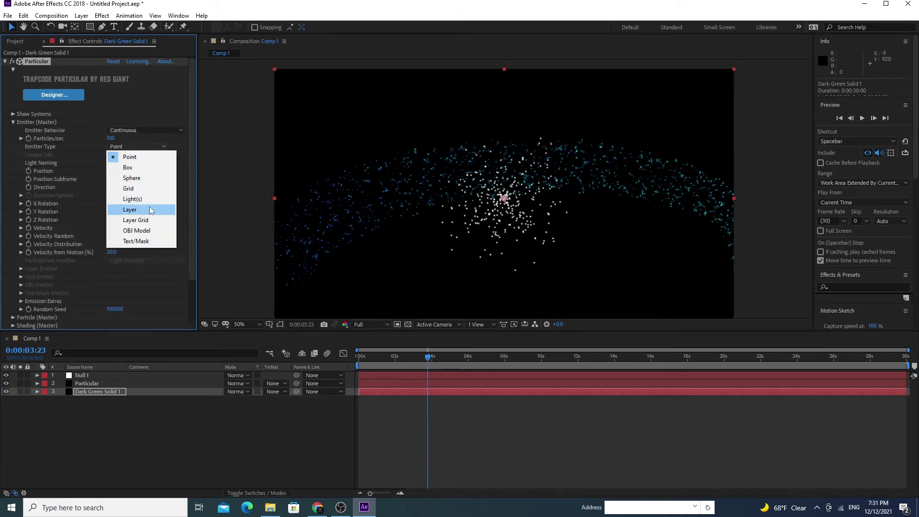
pyautogui.click(143, 168)
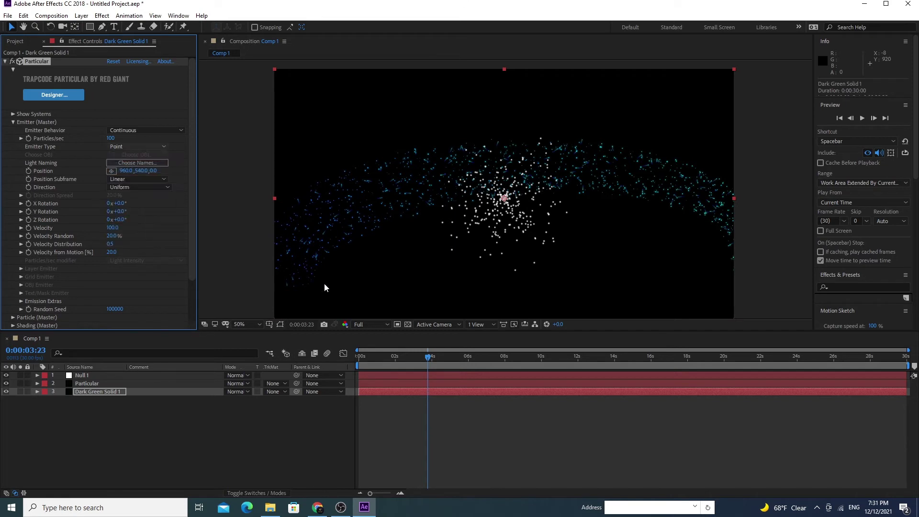
pyautogui.click(110, 139)
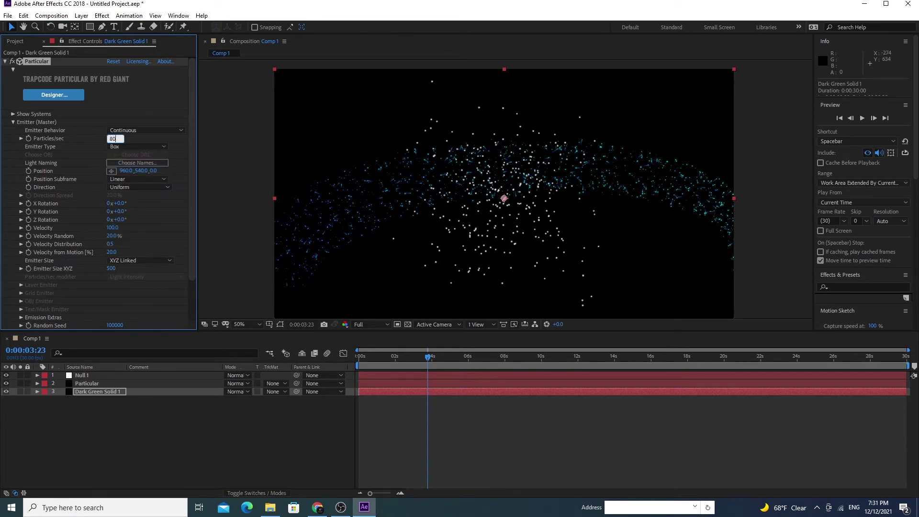
pyautogui.write('800')
pyautogui.press('Return')
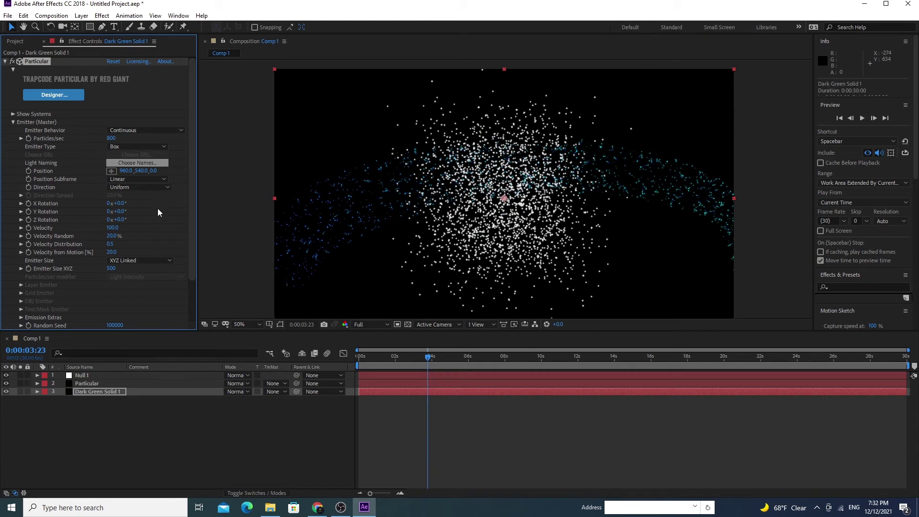
# Set the box emitter's Velocity, Velocity Random, Velocity Distribution and Velocity from Motion to 0.
pyautogui.click(114, 228)
pyautogui.write('0')
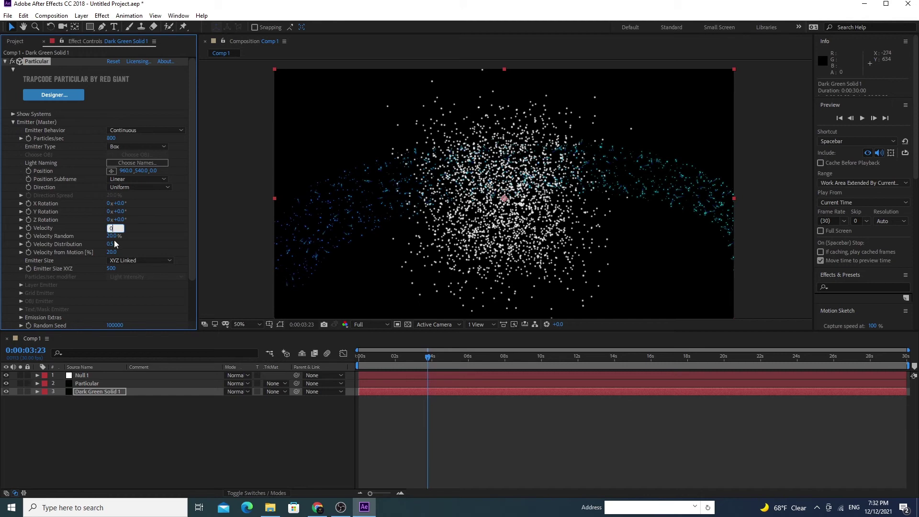
pyautogui.click(112, 237)
pyautogui.write('0')
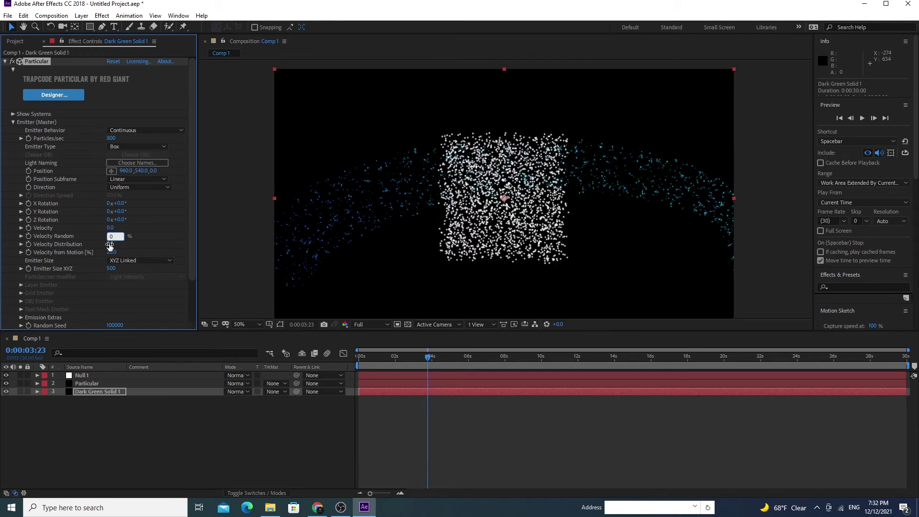
pyautogui.click(112, 245)
pyautogui.click(115, 254)
pyautogui.write('0')
# Switch Emitter Size to XYZ Individual, then set Emitter Size X to about 2026 and Y to about 1165 to fill the frame.
pyautogui.click(137, 261)
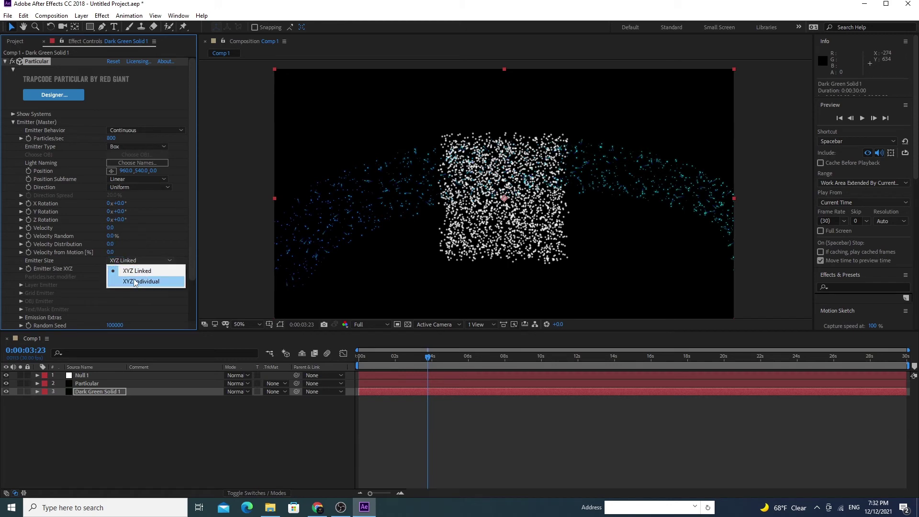
pyautogui.click(129, 280)
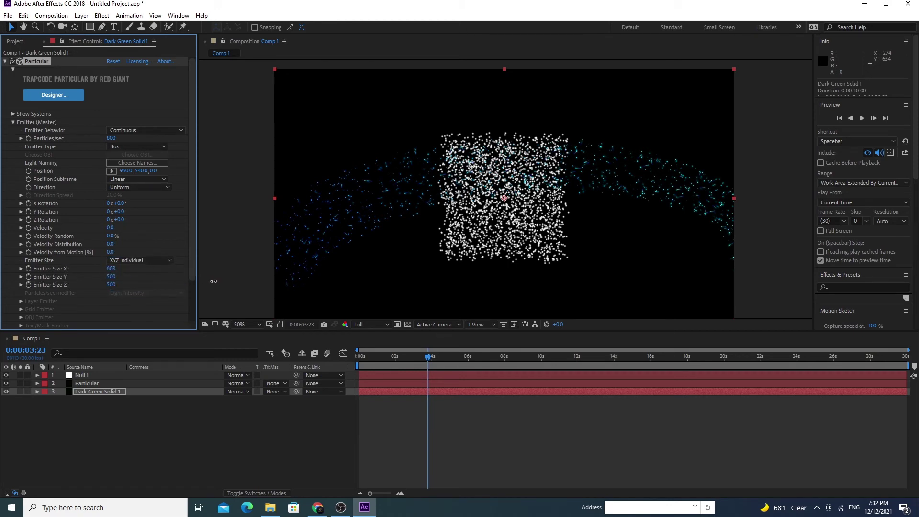
pyautogui.moveTo(213, 281); pyautogui.dragTo(494, 306)
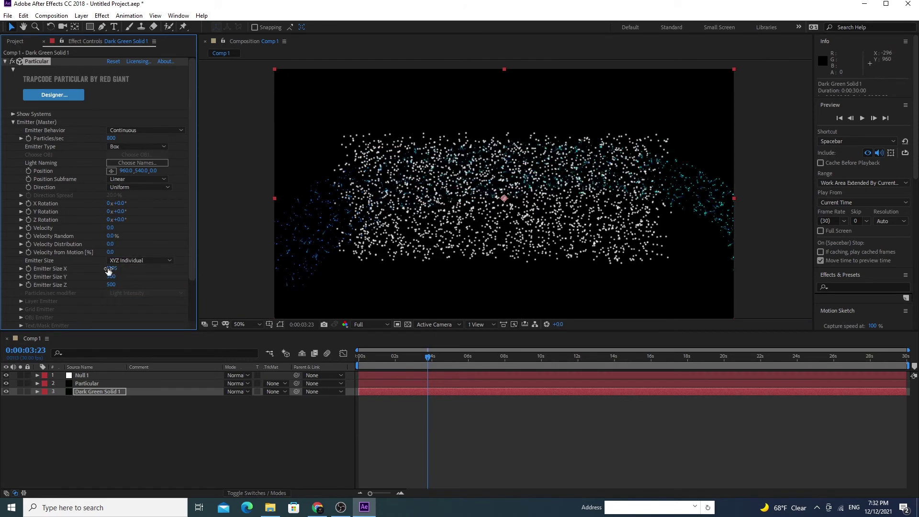
pyautogui.moveTo(109, 271); pyautogui.dragTo(515, 320)
pyautogui.moveTo(109, 277); pyautogui.dragTo(108, 278)
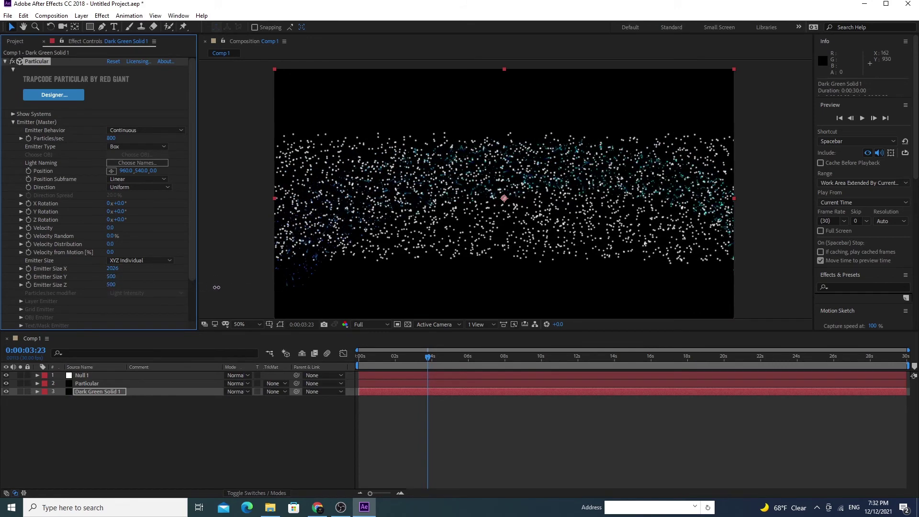
pyautogui.moveTo(216, 287); pyautogui.dragTo(472, 326)
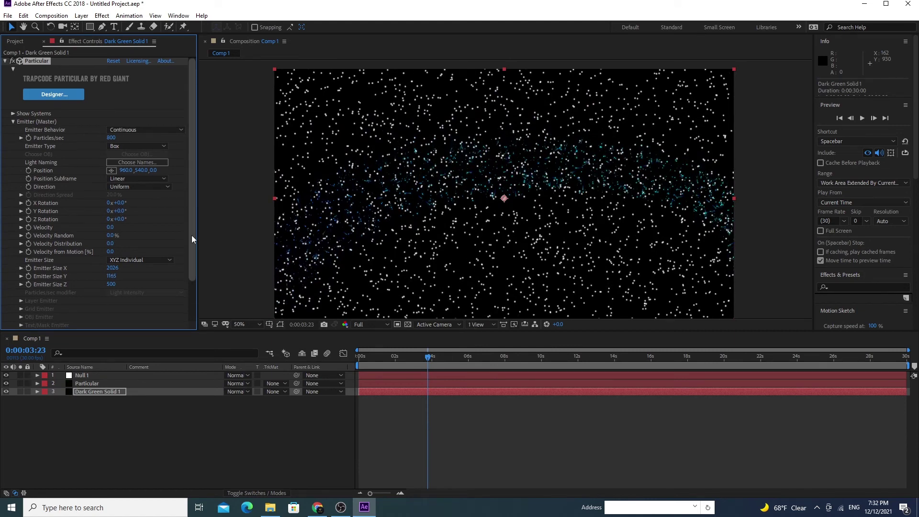
# Set the background particles' Size to 2.0 in the Particle (Master) settings.
pyautogui.moveTo(192, 235); pyautogui.dragTo(192, 289)
pyautogui.click(19, 300)
pyautogui.scroll(-4, 34, 304)
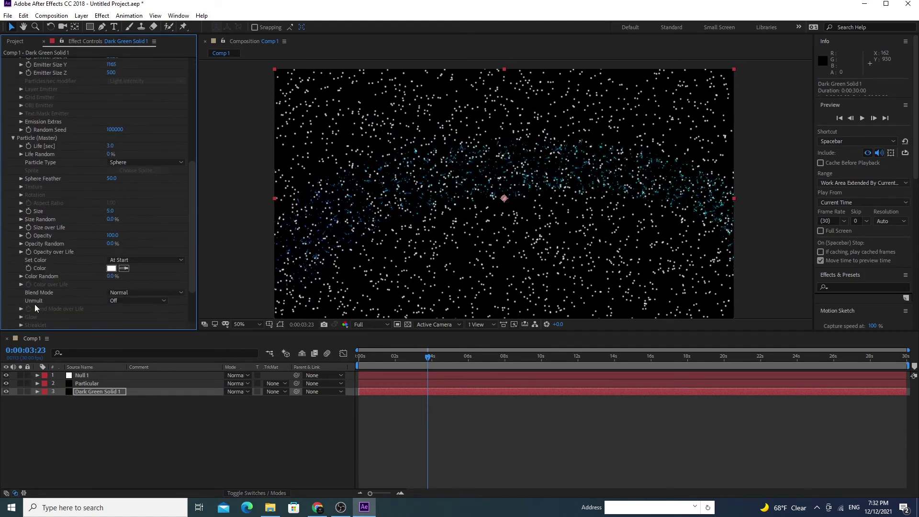
pyautogui.click(111, 211)
# Set the background particles' color to Over Life and apply the white-cyan-blue gradient preset to the color ramp.
pyautogui.click(137, 260)
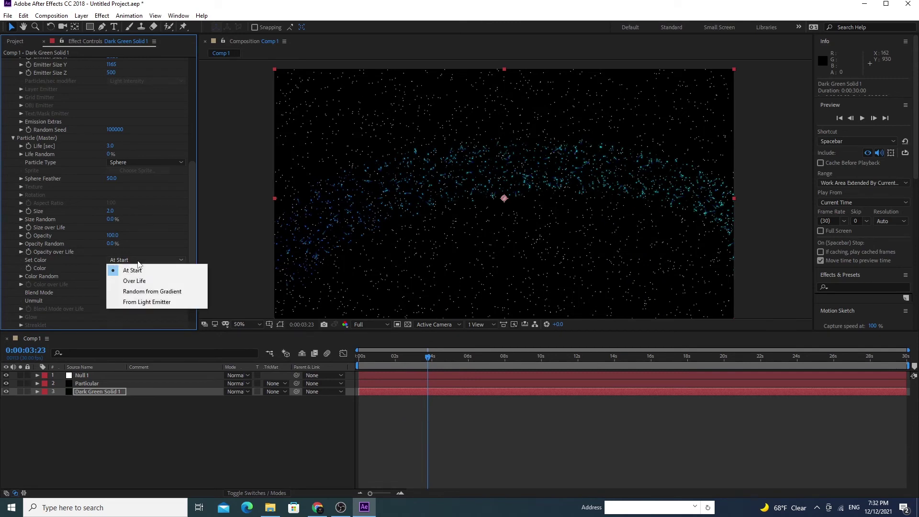
pyautogui.click(141, 281)
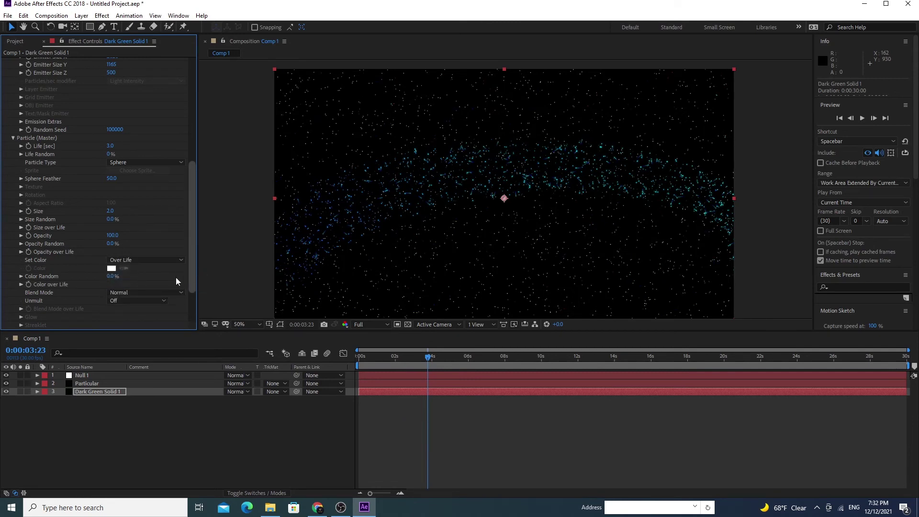
pyautogui.click(21, 284)
pyautogui.scroll(-3, 151, 299)
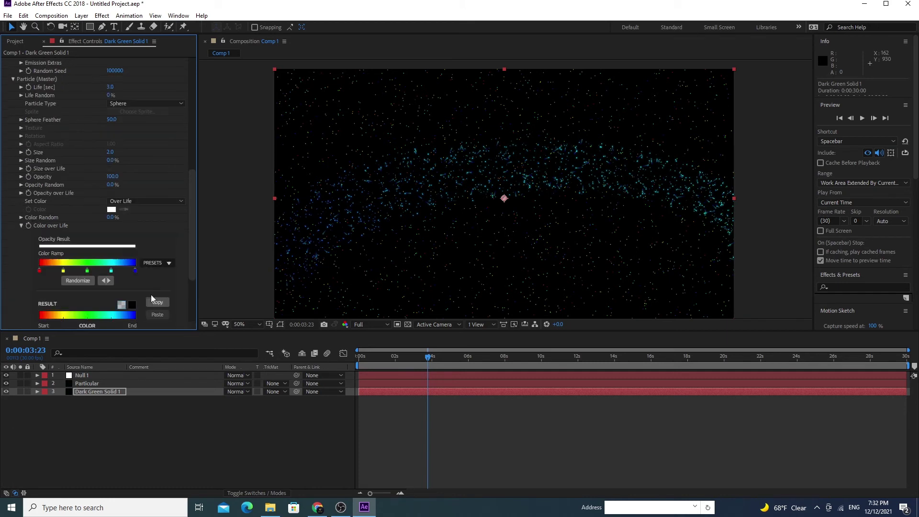
pyautogui.click(152, 264)
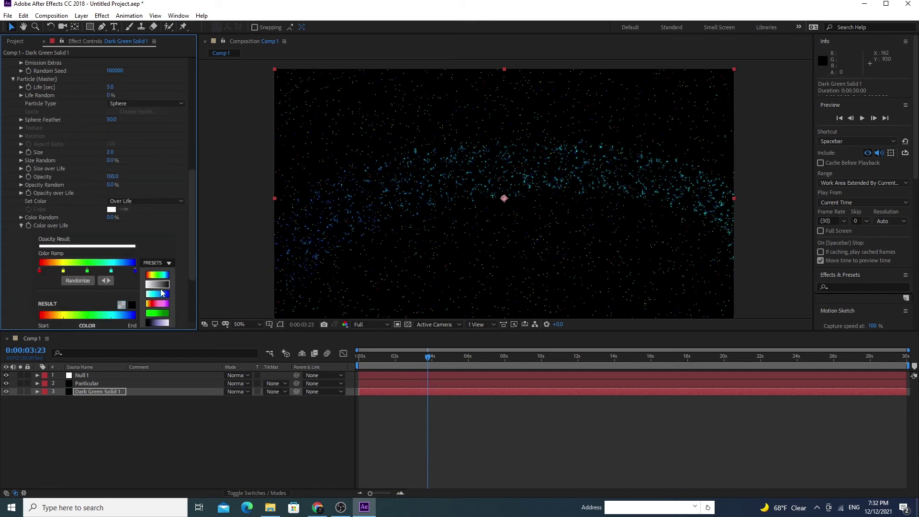
pyautogui.click(161, 288)
pyautogui.click(153, 264)
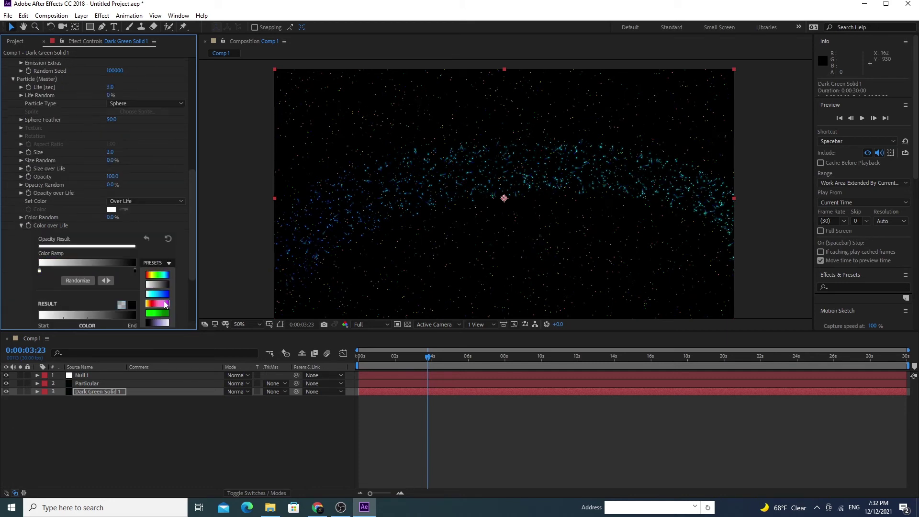
pyautogui.click(159, 294)
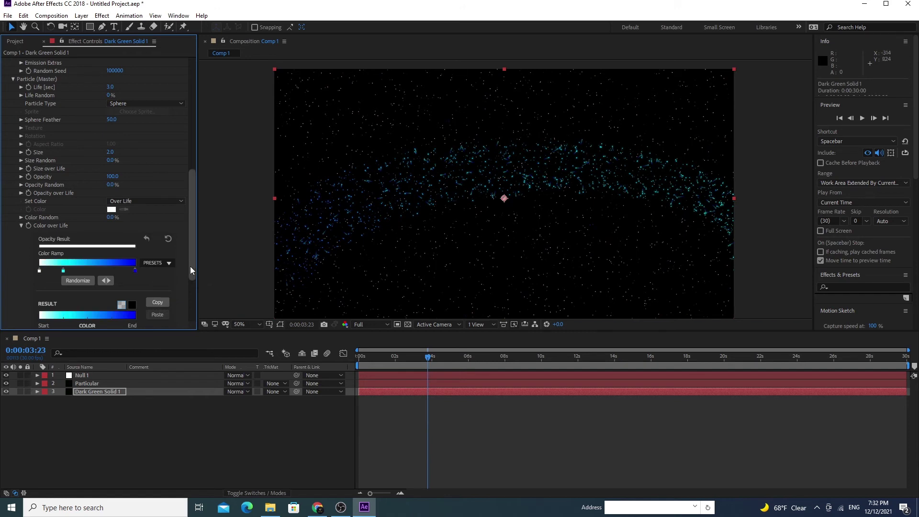
# Reduce the background particles' Size to 1.0 in the Particle (Master) settings.
pyautogui.click(109, 153)
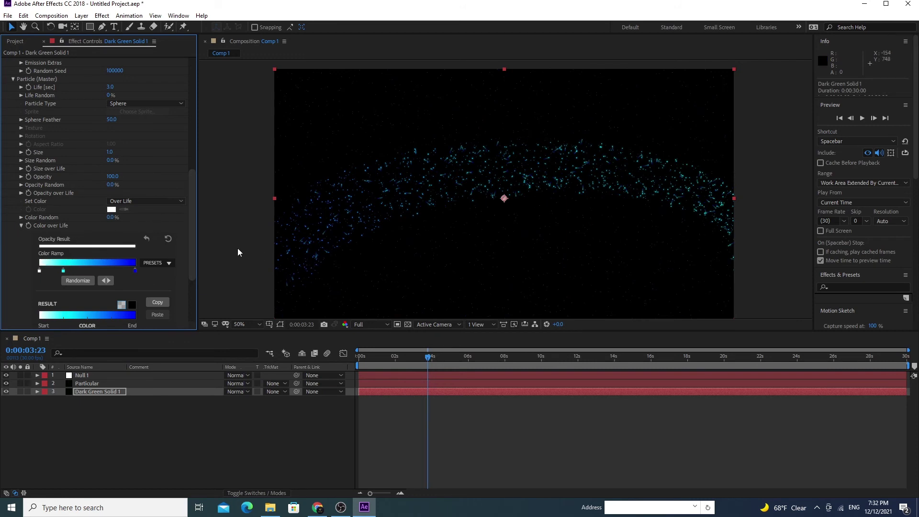
pyautogui.moveTo(193, 240); pyautogui.dragTo(204, 216)
# Create a new full-comp black solid named BG and move it beneath all the other layers.
pyautogui.click(83, 18)
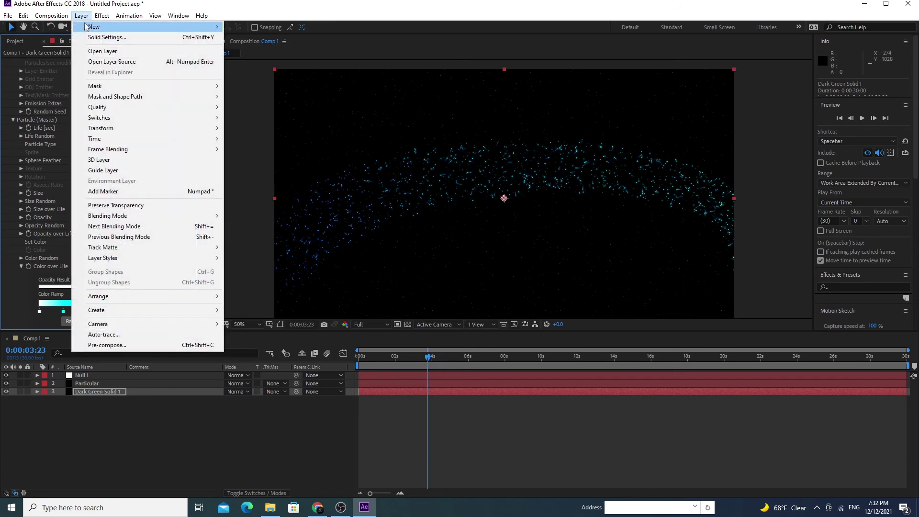
pyautogui.click(76, 17)
pyautogui.moveTo(115, 27)
pyautogui.click(256, 41)
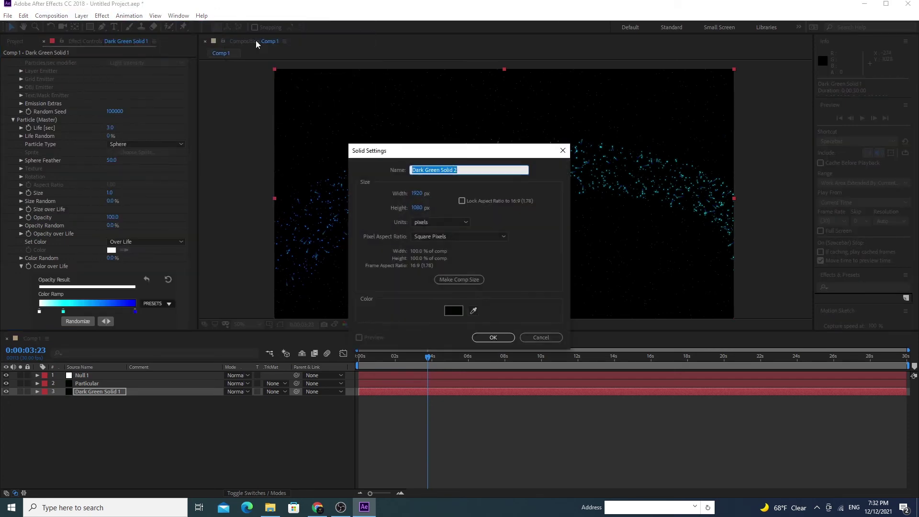
pyautogui.write('BG')
pyautogui.press('Return')
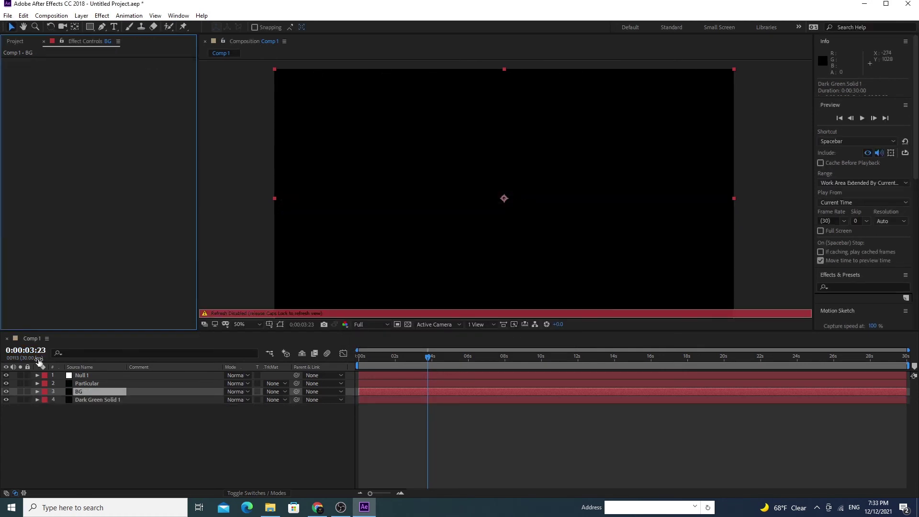
pyautogui.press('capslock')
pyautogui.moveTo(96, 394); pyautogui.dragTo(96, 403)
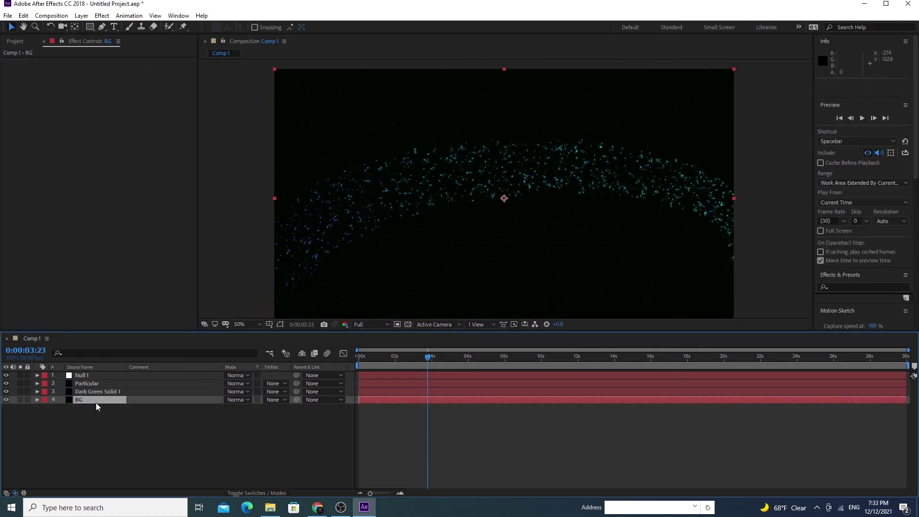
# Find the Gradient Ramp effect by searching for "ramp" and apply it to the BG layer.
pyautogui.click(866, 287)
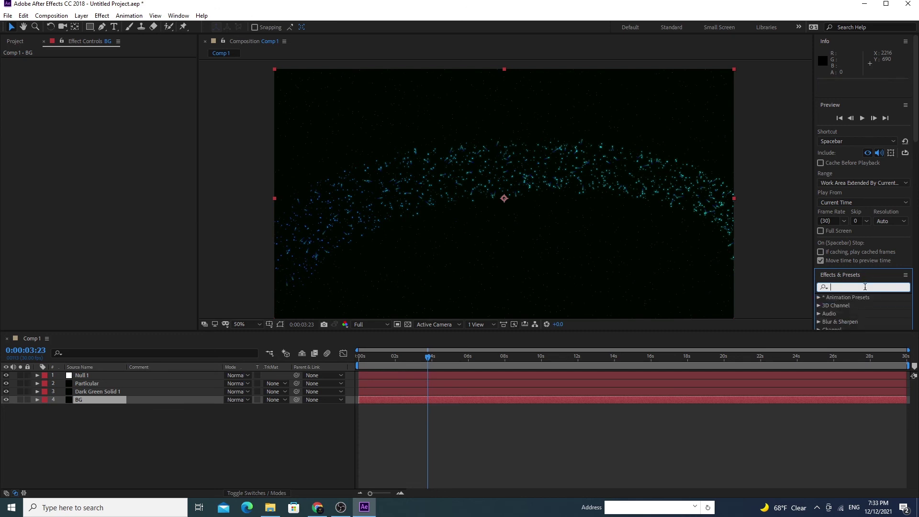
pyautogui.write('ram')
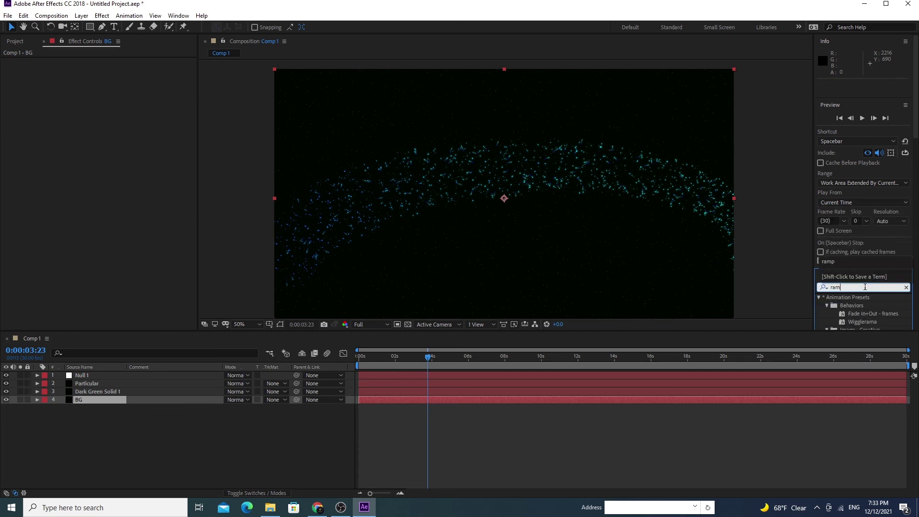
pyautogui.write('p')
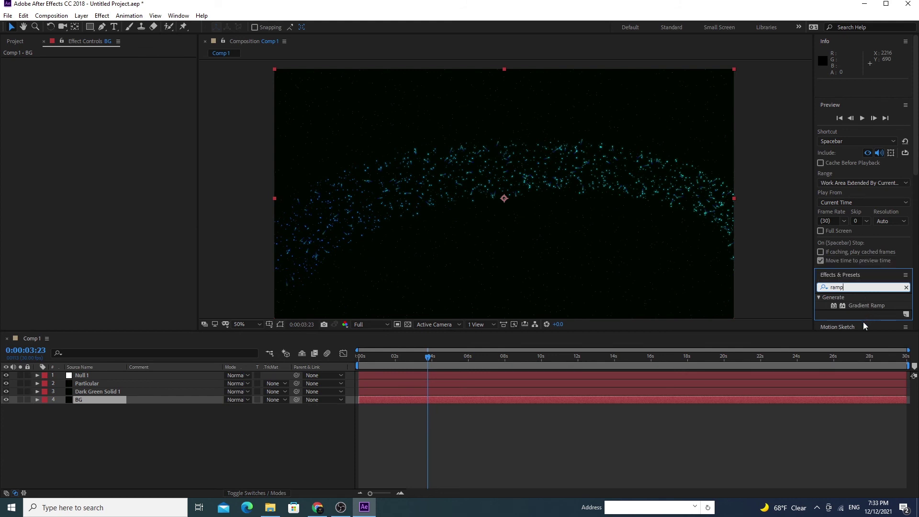
pyautogui.moveTo(865, 307); pyautogui.dragTo(102, 401)
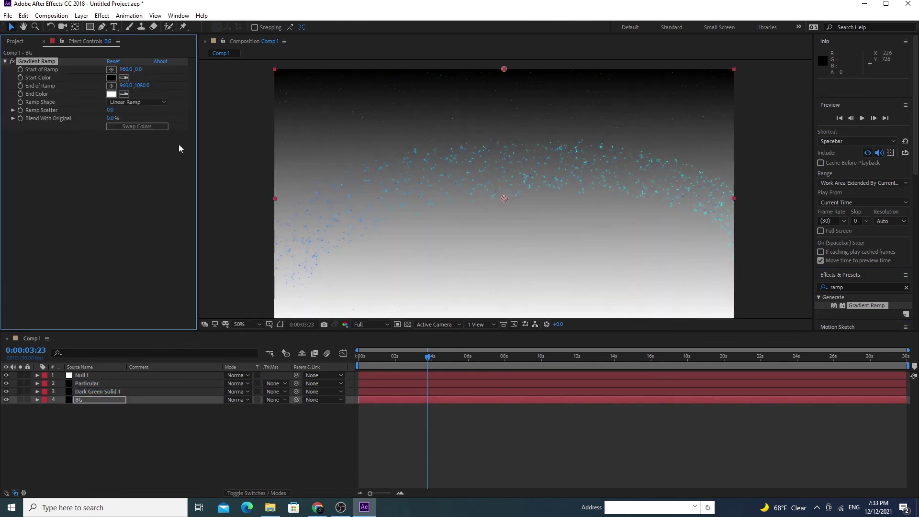
# Set the Gradient Ramp's Start Color to dark blue 000028.
pyautogui.click(112, 79)
pyautogui.moveTo(92, 308)
pyautogui.mouseDown()
pyautogui.moveTo(65, 361)
pyautogui.moveTo(23, 375)
pyautogui.moveTo(49, 375)
pyautogui.moveTo(32, 380)
pyautogui.mouseUp()
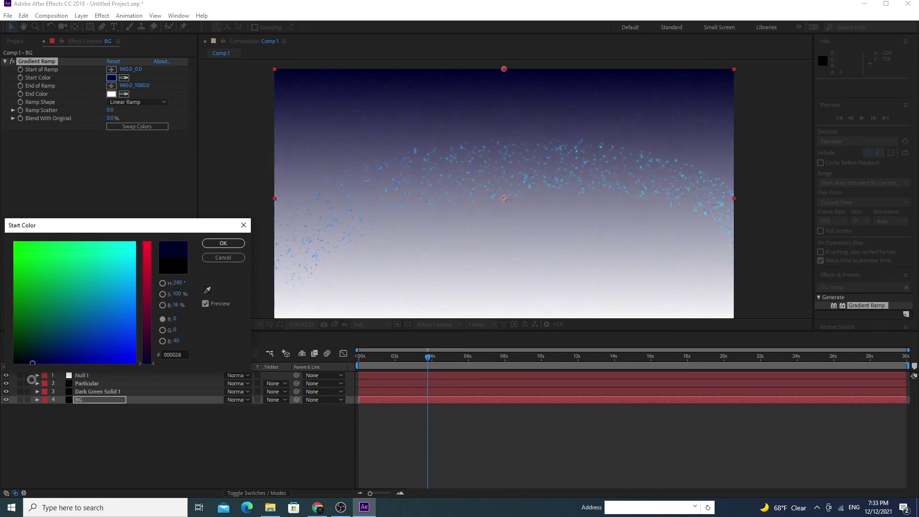
pyautogui.click(217, 244)
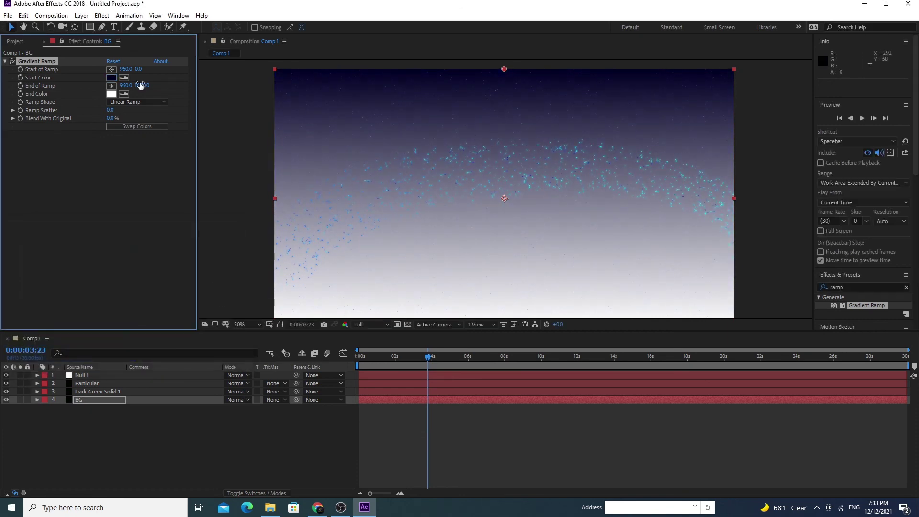
# Change the Ramp Shape to Radial Ramp and move the Start of Ramp to the frame's center, about 964, 542.
pyautogui.click(131, 104)
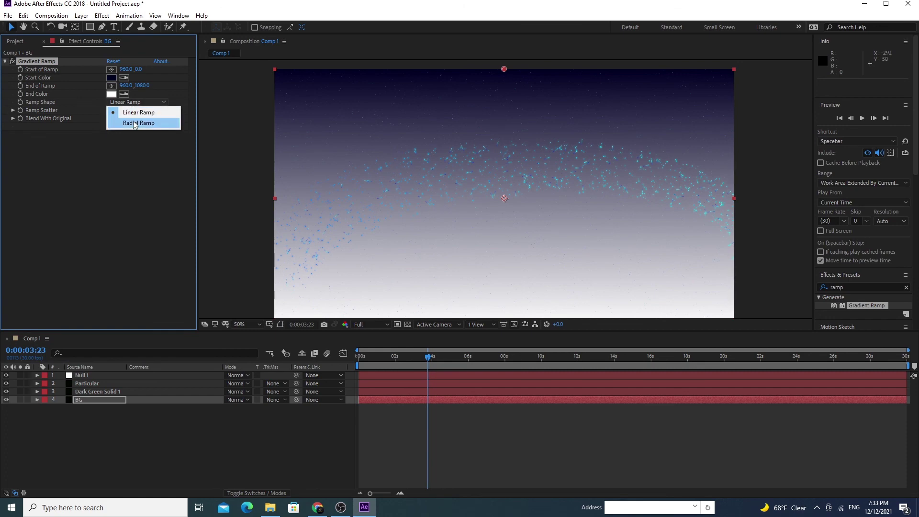
pyautogui.click(139, 123)
pyautogui.moveTo(504, 71); pyautogui.dragTo(506, 199)
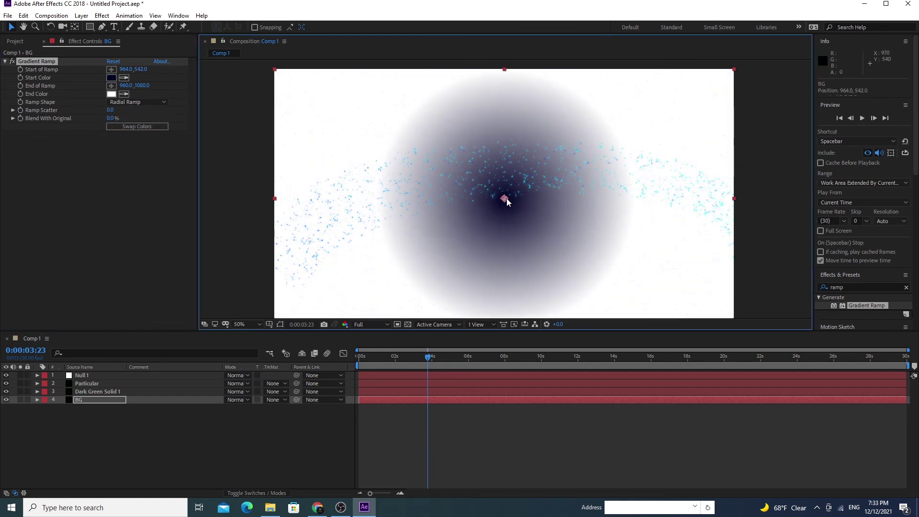
# Set the Gradient Ramp's End Color to near-black blue 00000B.
pyautogui.click(109, 94)
pyautogui.moveTo(145, 310); pyautogui.dragTo(143, 368)
pyautogui.moveTo(89, 359); pyautogui.dragTo(15, 372)
pyautogui.moveTo(10, 373); pyautogui.dragTo(19, 371)
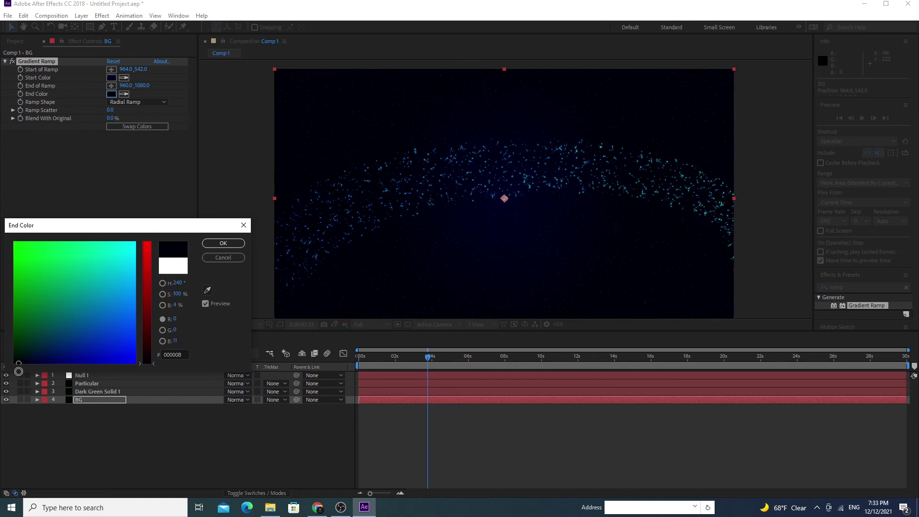
pyautogui.click(216, 246)
# Preview the animation from the first frame to check the particle trail against the gradient background.
pyautogui.moveTo(429, 357); pyautogui.dragTo(301, 381)
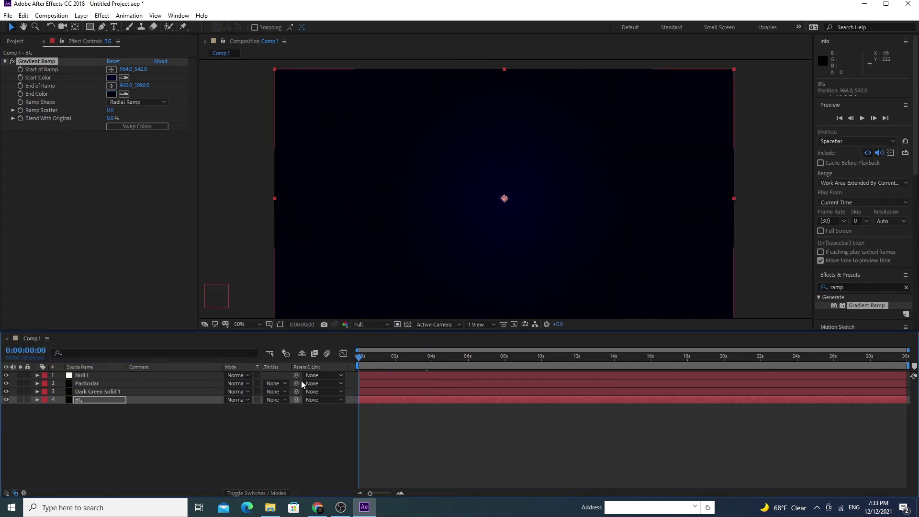
pyautogui.press('space')
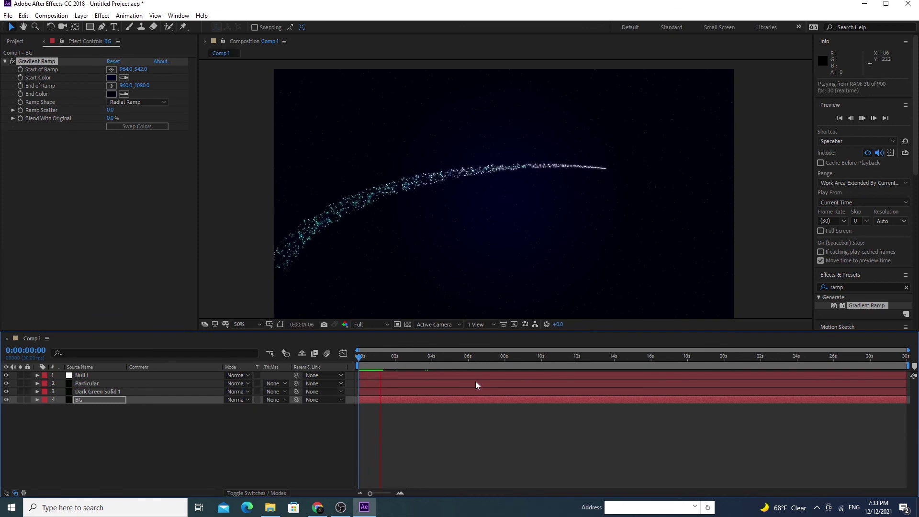
pyautogui.press('space')
pyautogui.press('space')
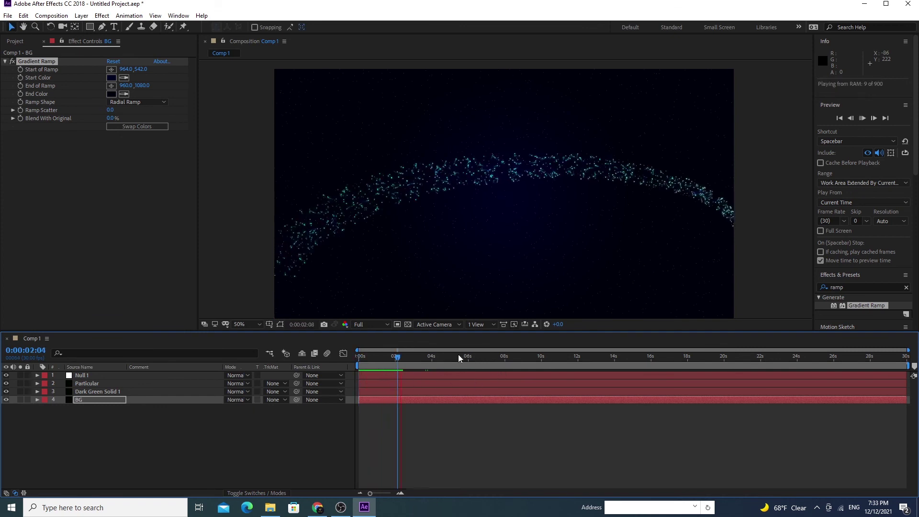
pyautogui.press('space')
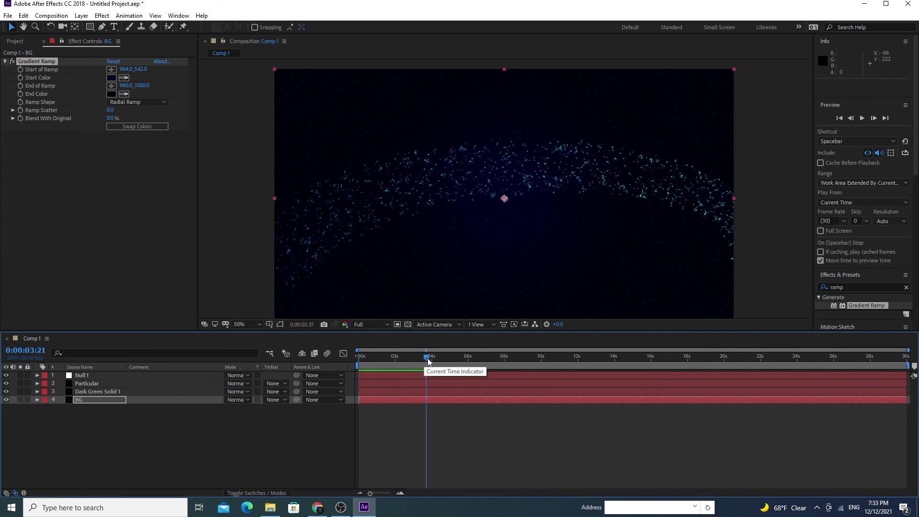
pyautogui.moveTo(418, 360); pyautogui.dragTo(355, 372)
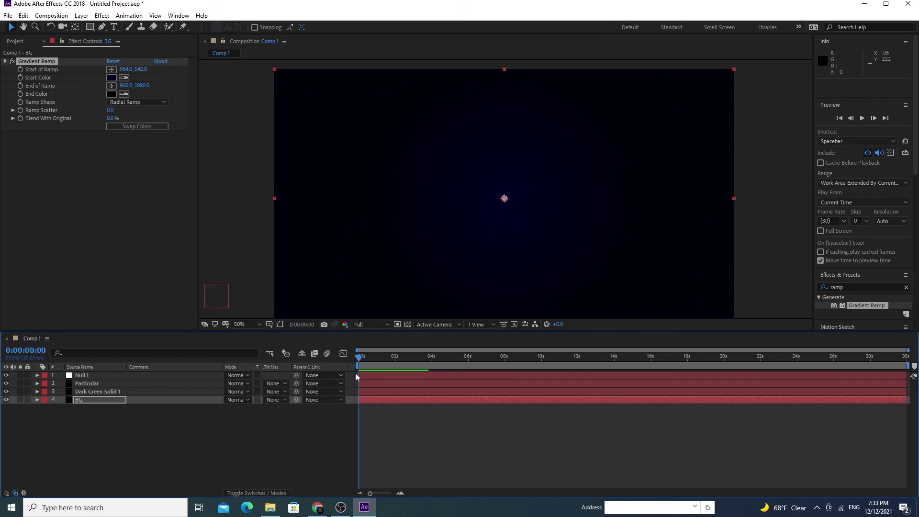
pyautogui.press('space')
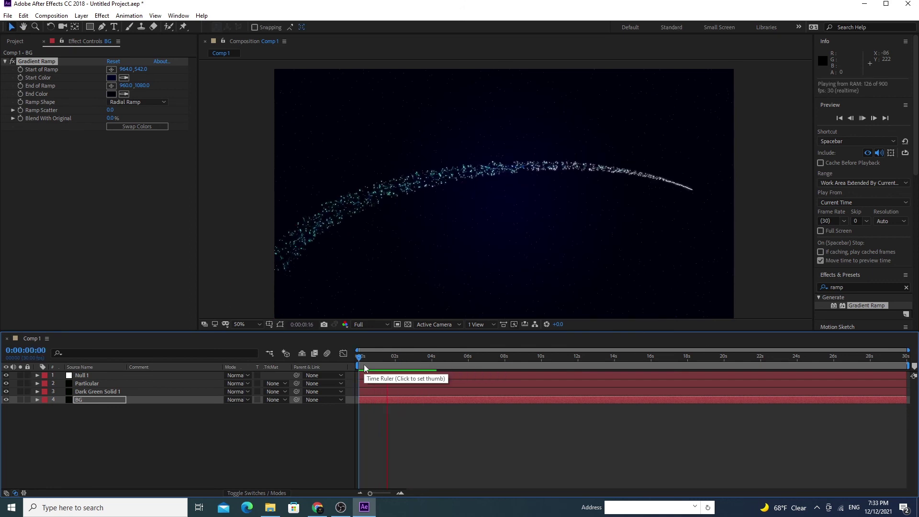
pyautogui.press('space')
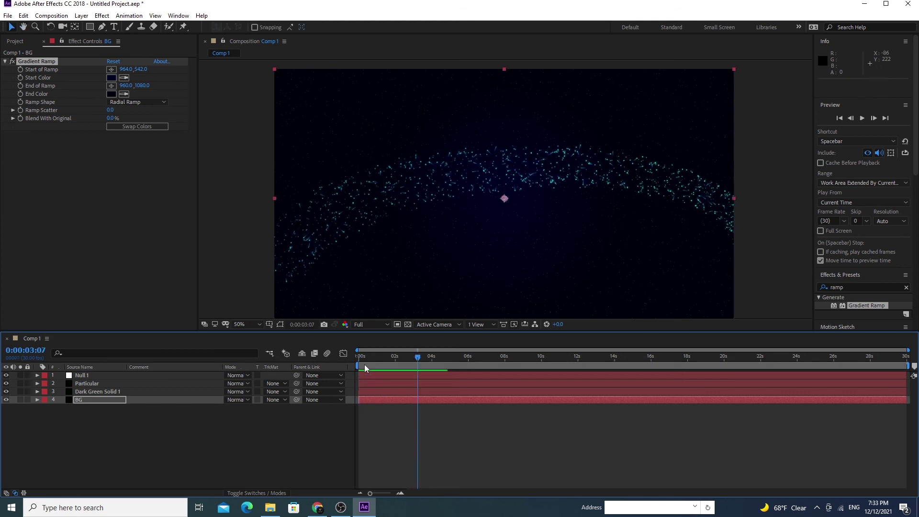